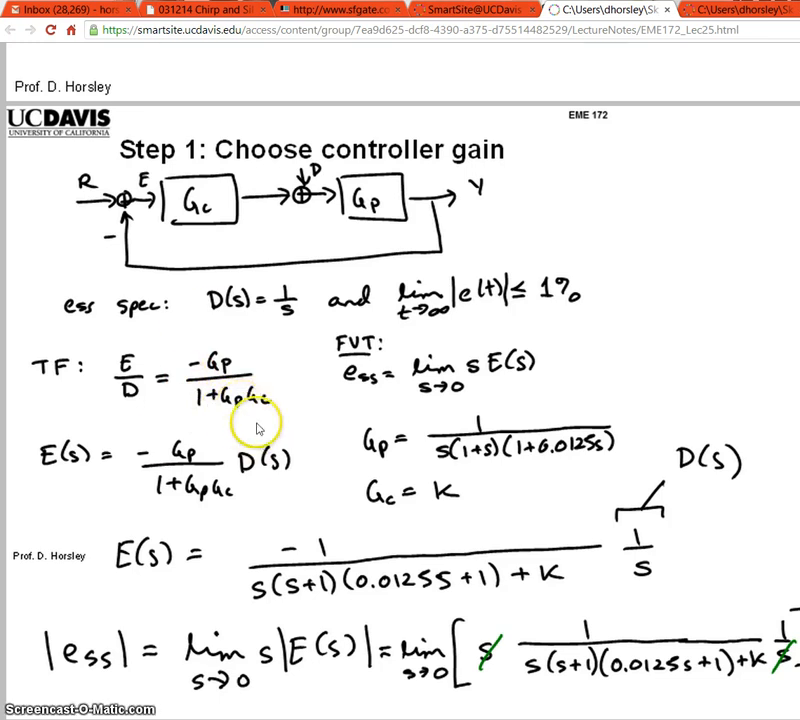
Review the Lecture 25 controller gain derivation, from the block diagram and error transfer function to the required gain K
scroll(250, 403, down, 1)
scroll(250, 403, down, 5)
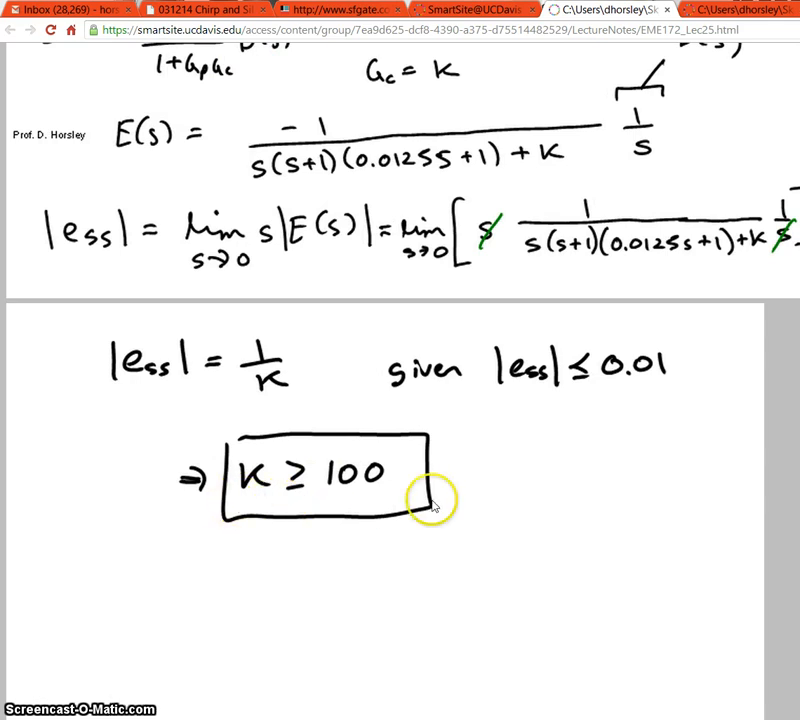
scroll(355, 495, up, 7)
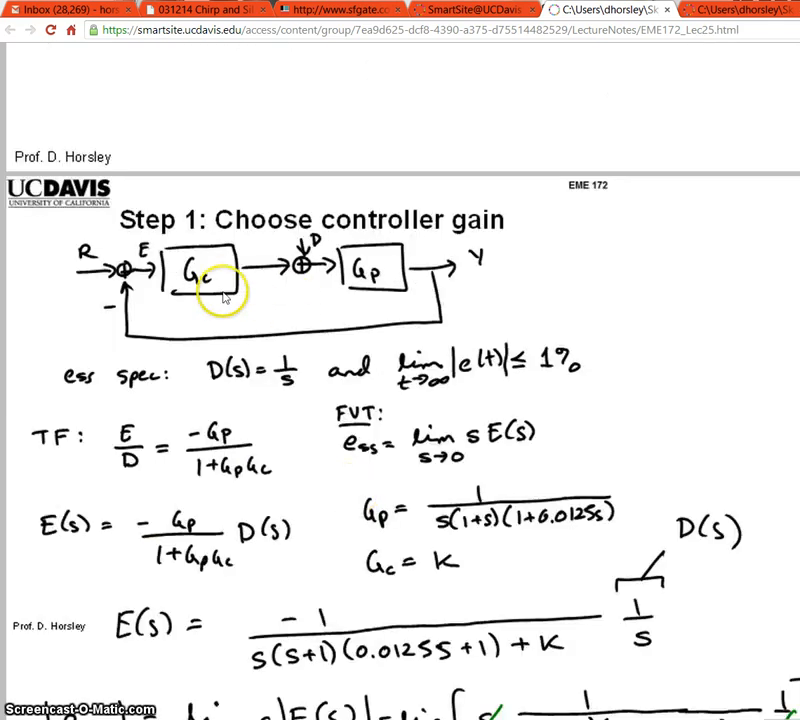
scroll(211, 328, down, 6)
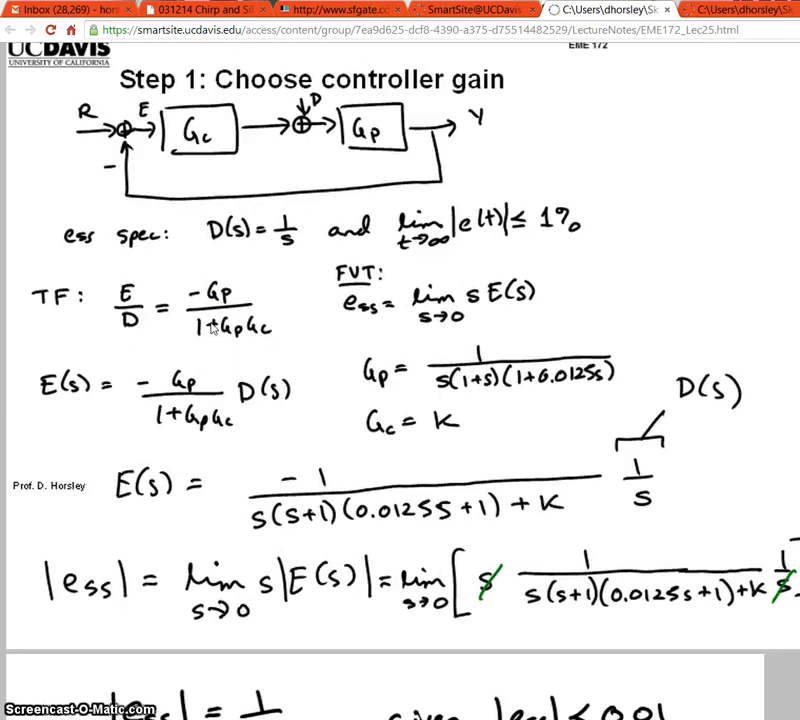
scroll(213, 328, up, 3)
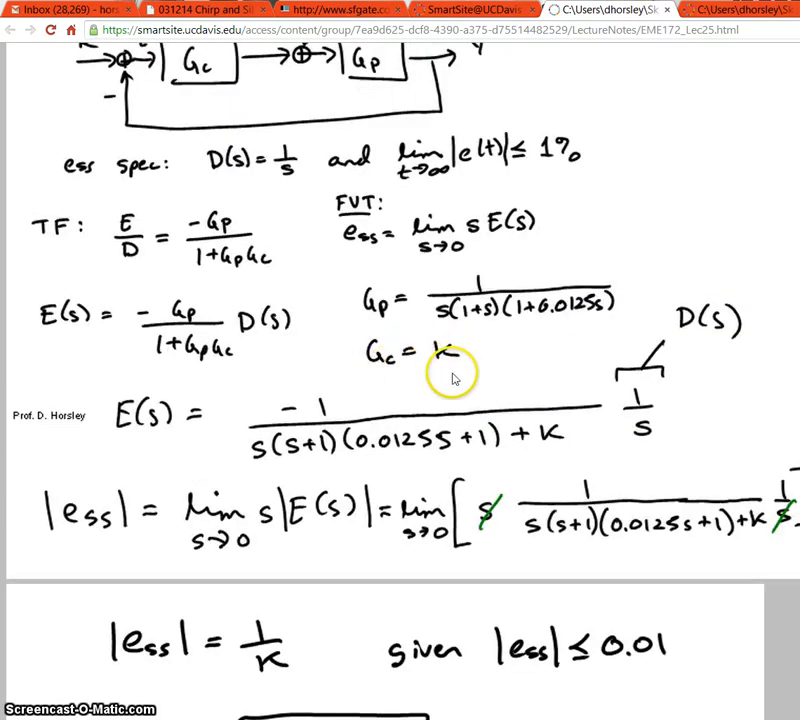
scroll(352, 365, up, 2)
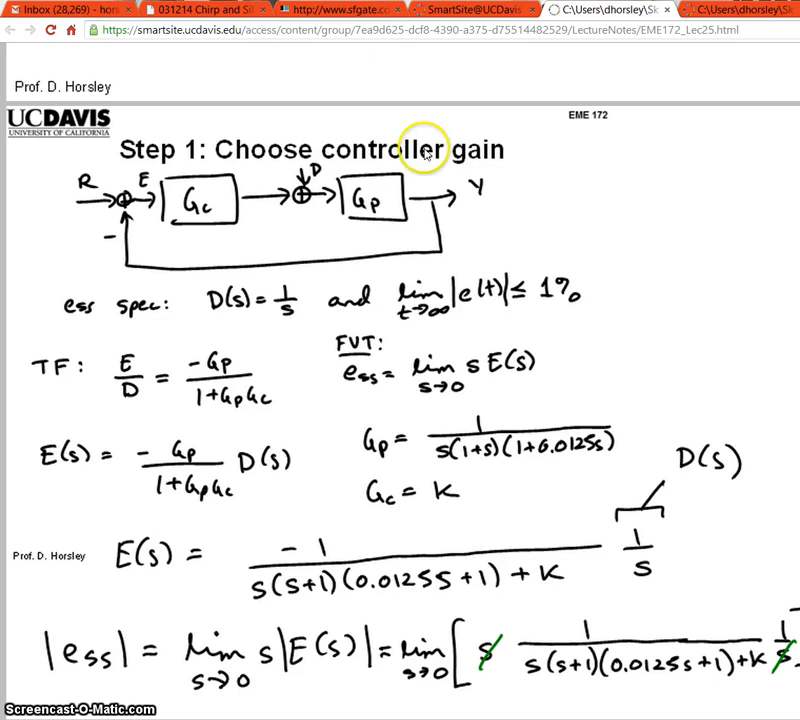
Open the Lecture 26 notes and read through the phase lag compensator slides to the design procedure and design example
click(503, 10)
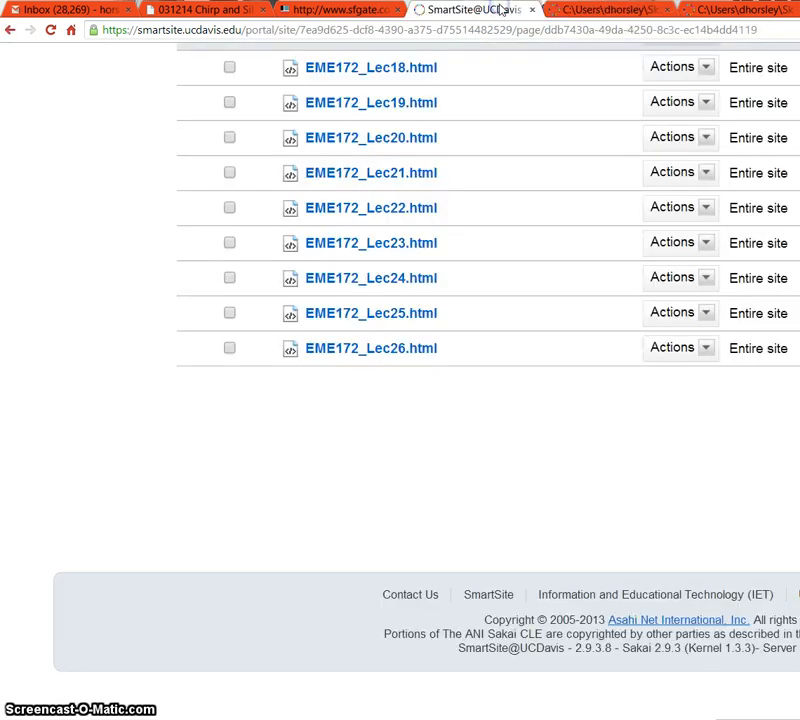
click(740, 10)
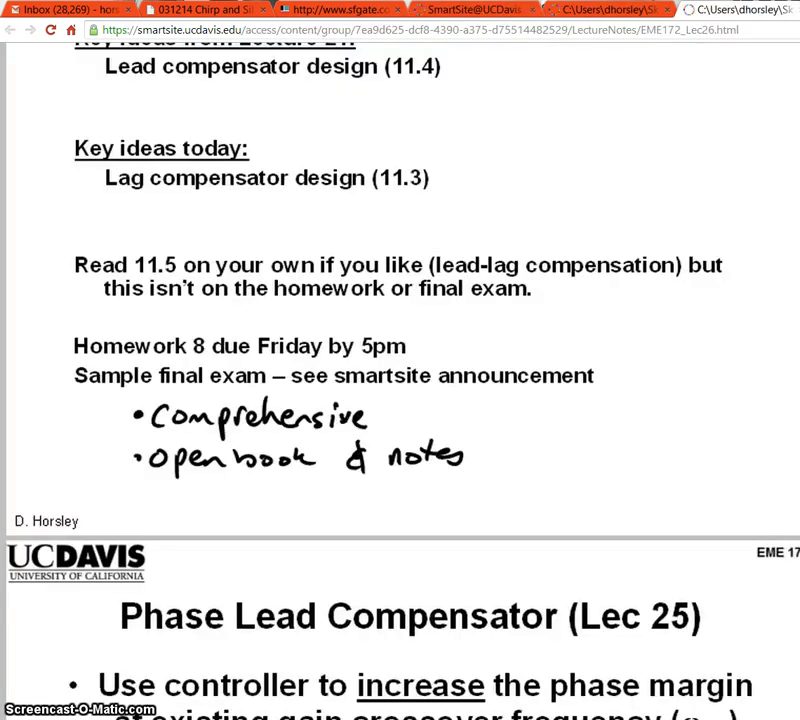
scroll(535, 270, down, 6)
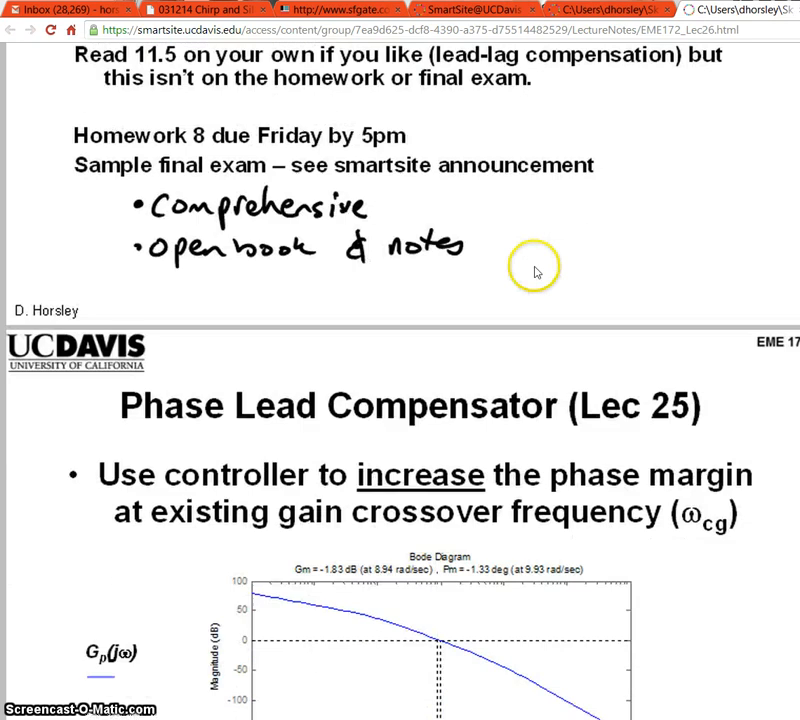
scroll(520, 232, down, 18)
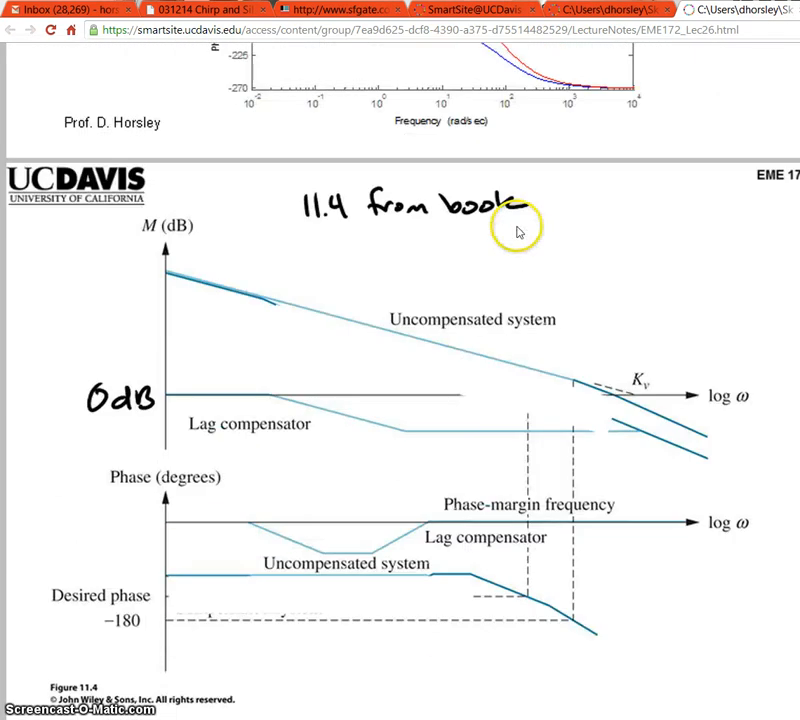
scroll(515, 228, down, 10)
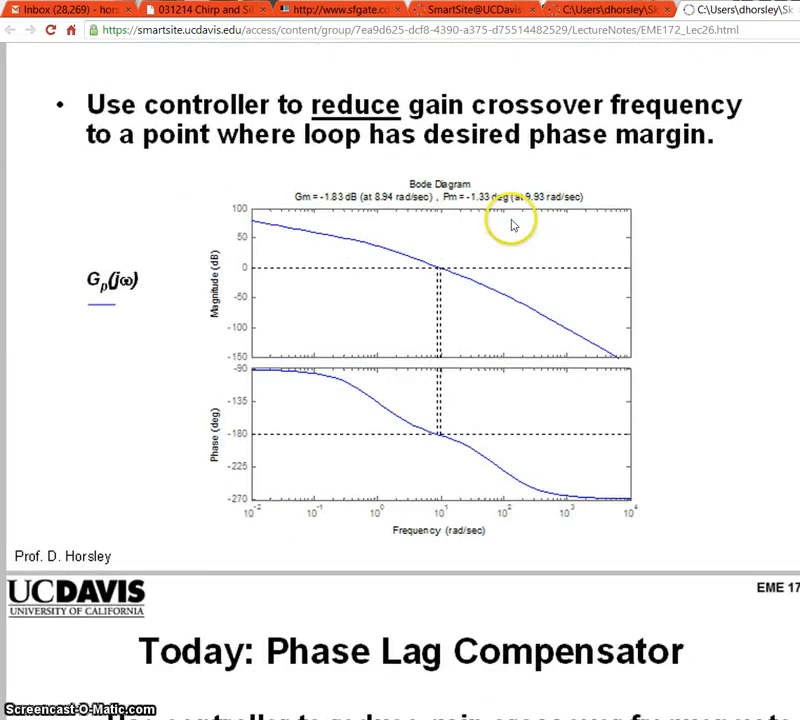
scroll(508, 226, down, 12)
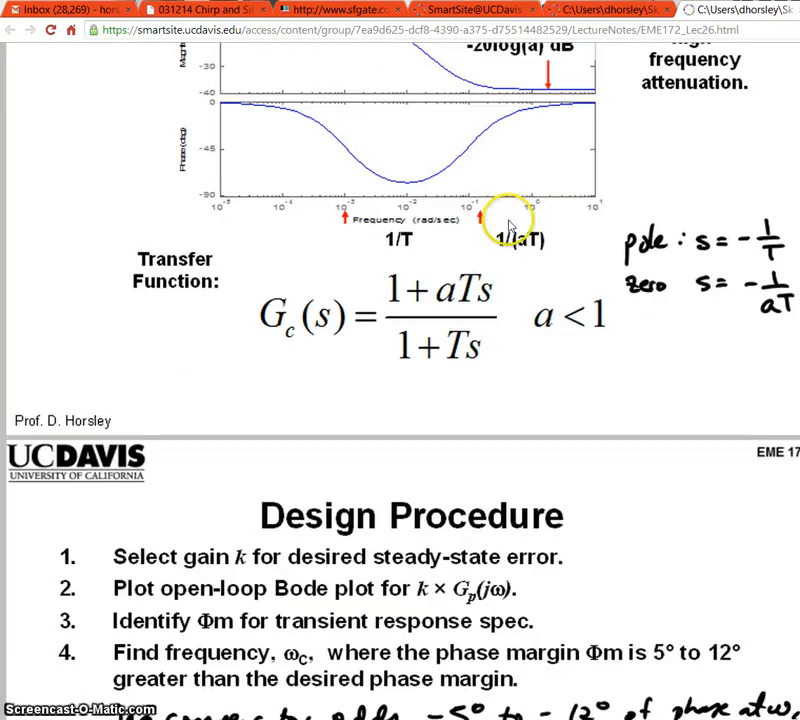
scroll(507, 226, down, 8)
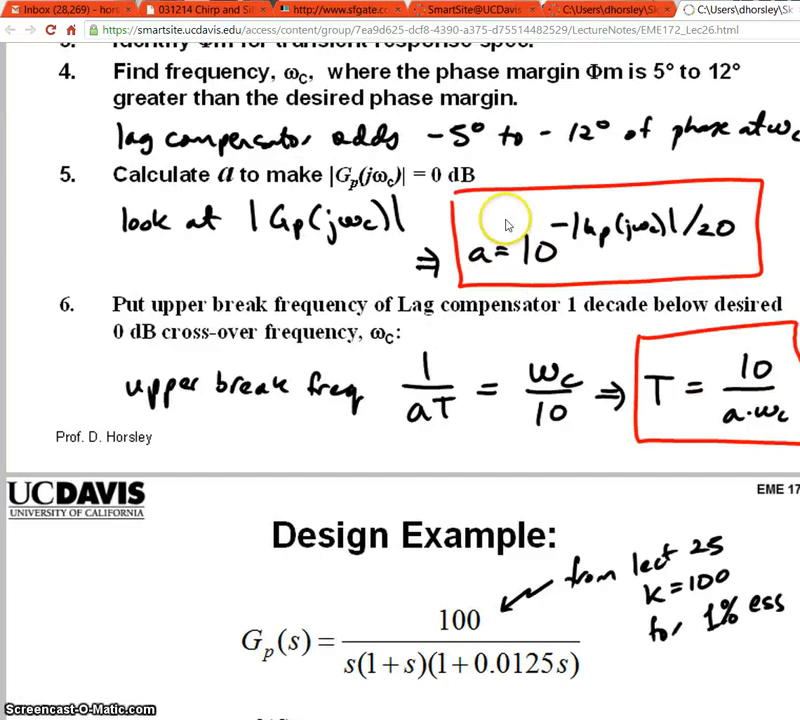
scroll(505, 228, down, 2)
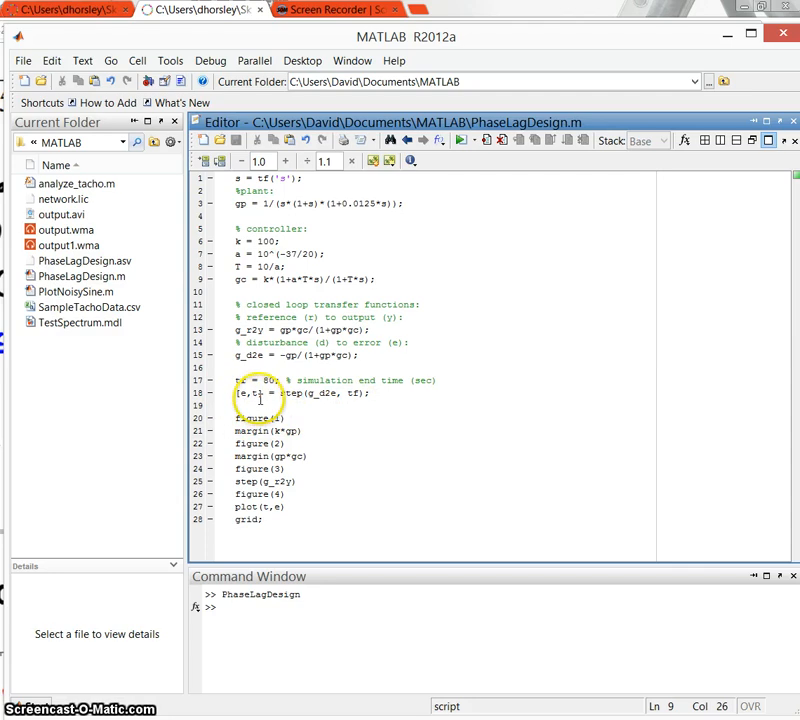
Try to run the PhaseLagDesign.m script in MATLAB
click(305, 431)
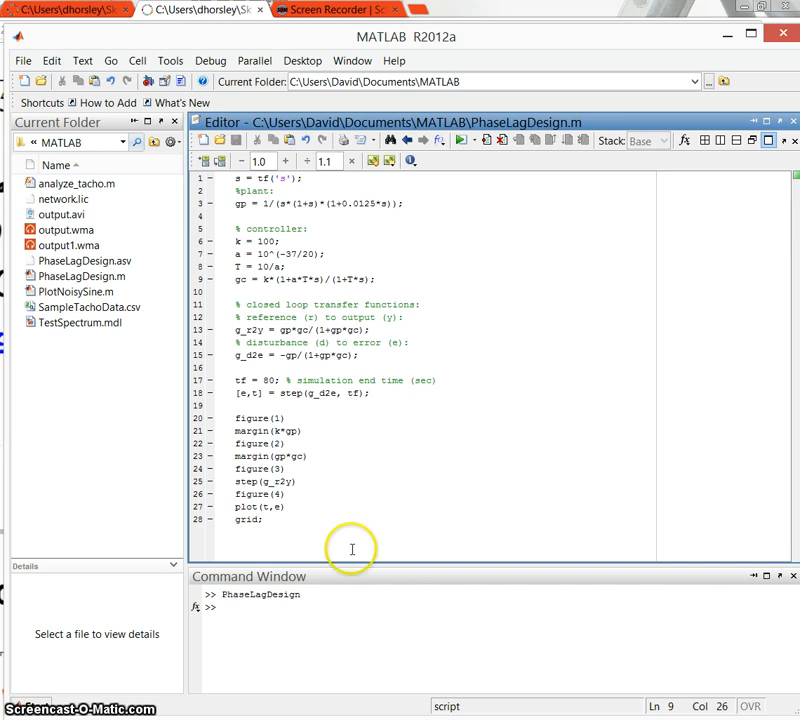
click(309, 618)
click(461, 141)
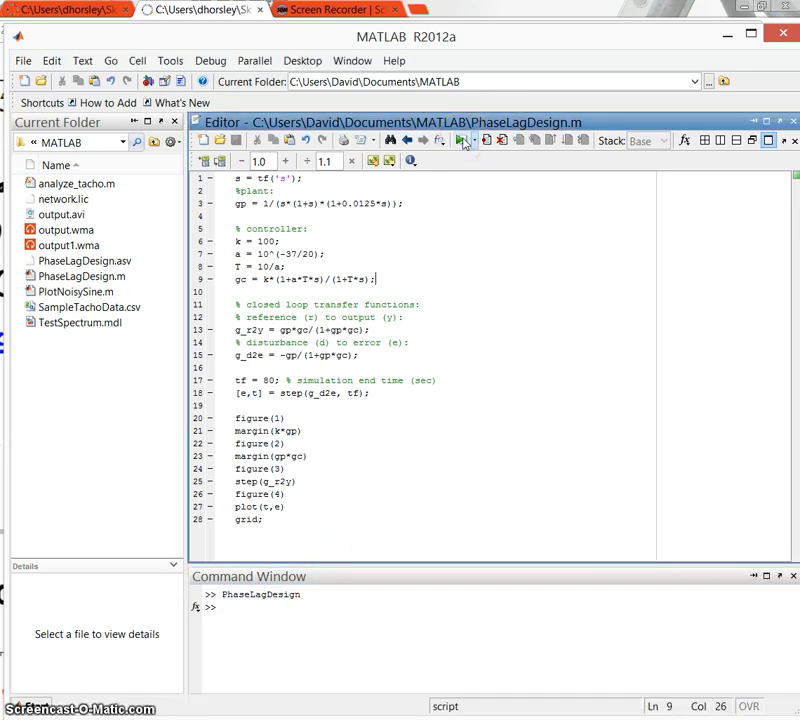
Clear all workspace variables with clear all and run the PhaseLagDesign script
click(341, 675)
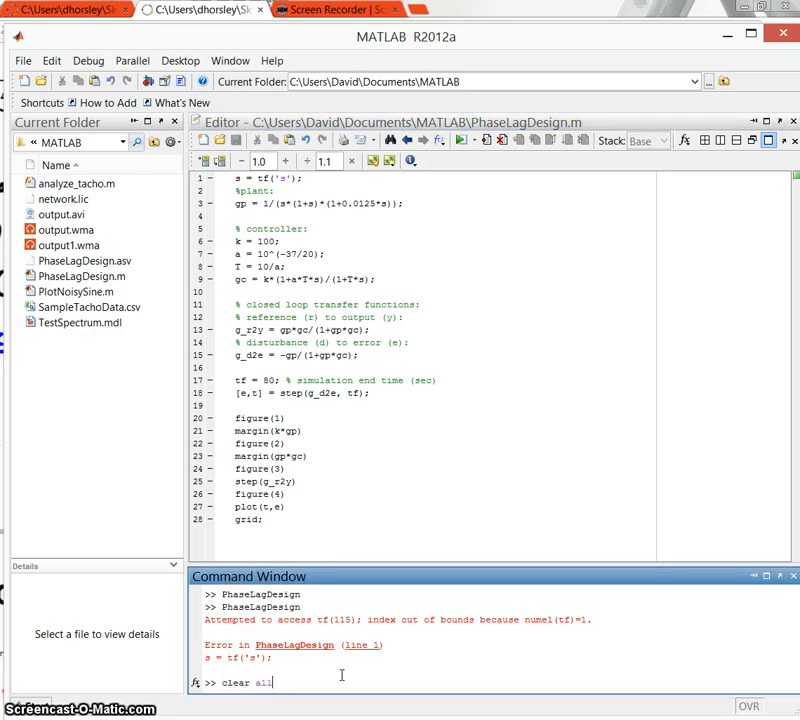
key(Return)
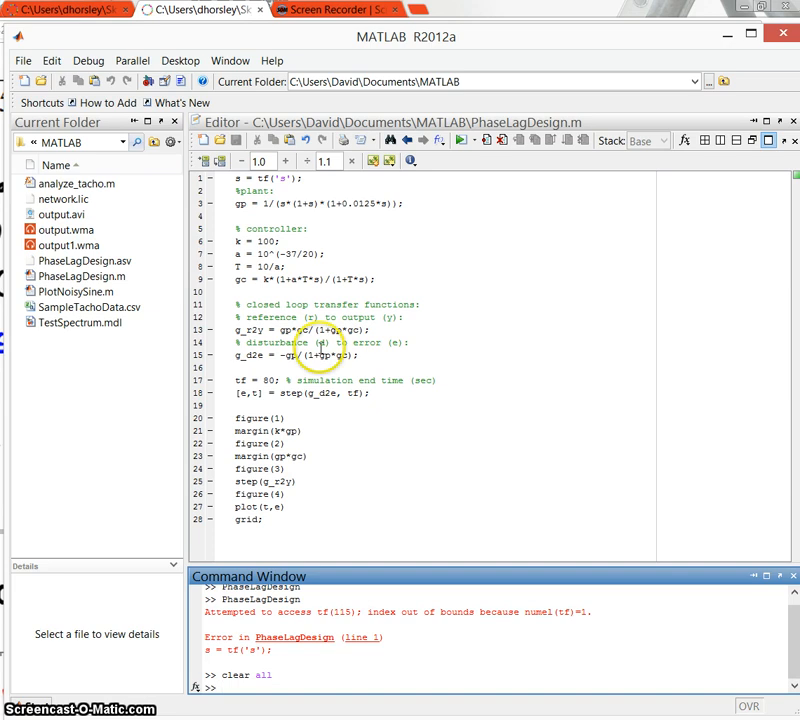
click(461, 141)
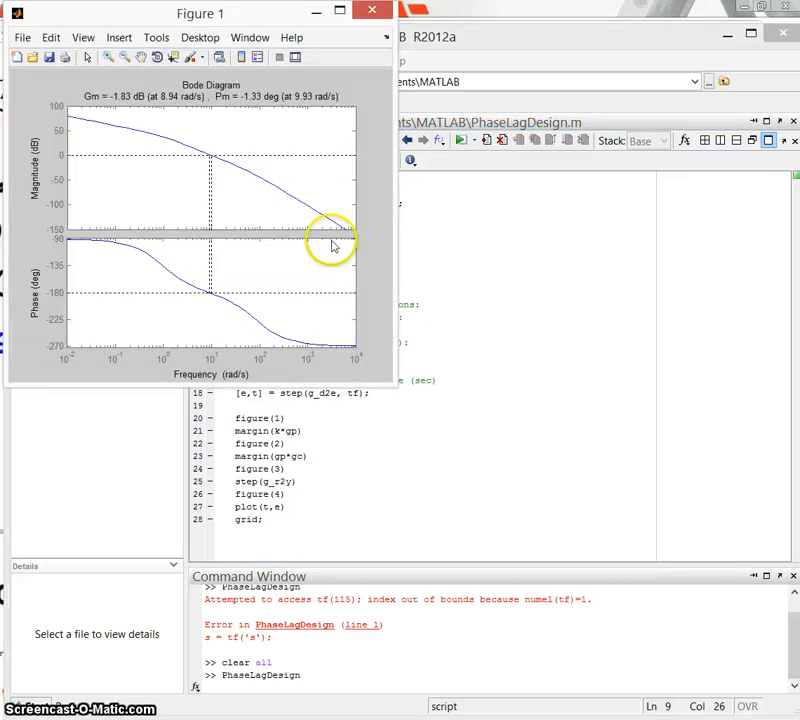
Place data markers on Figure 1's Bode plot: the phase curve at about -135 degrees and the magnitude curve at about 1 rad/s
click(232, 191)
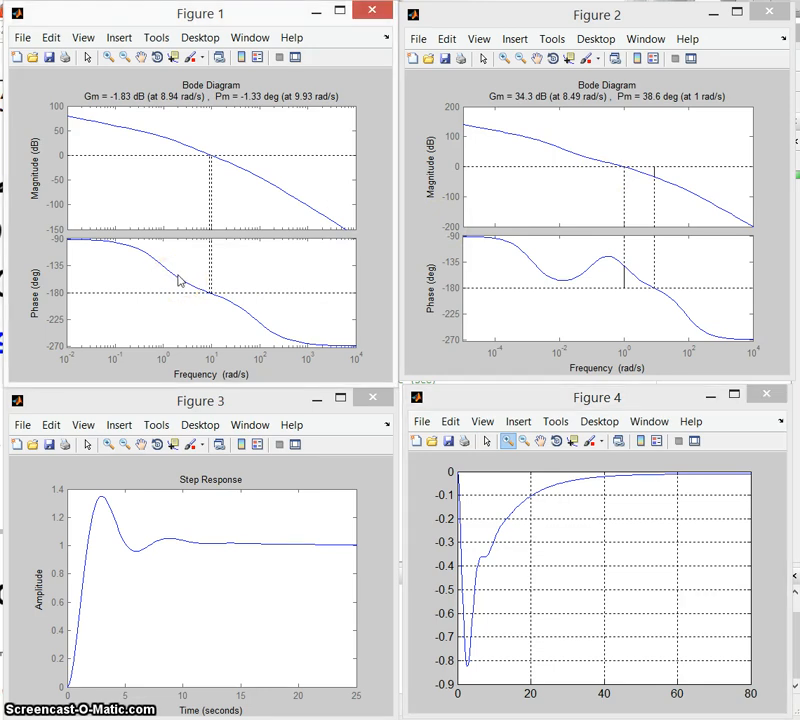
click(180, 280)
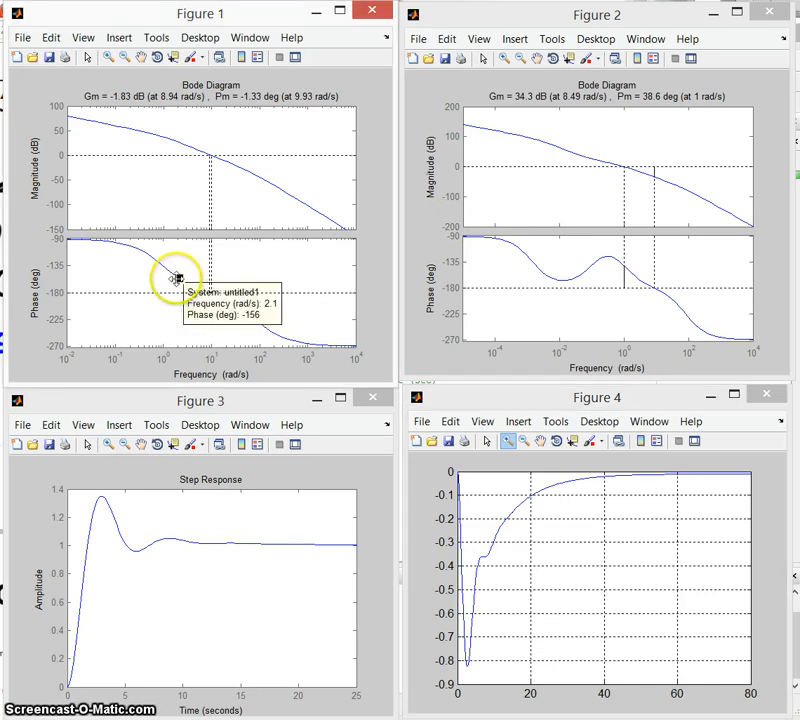
drag(178, 279, 162, 266)
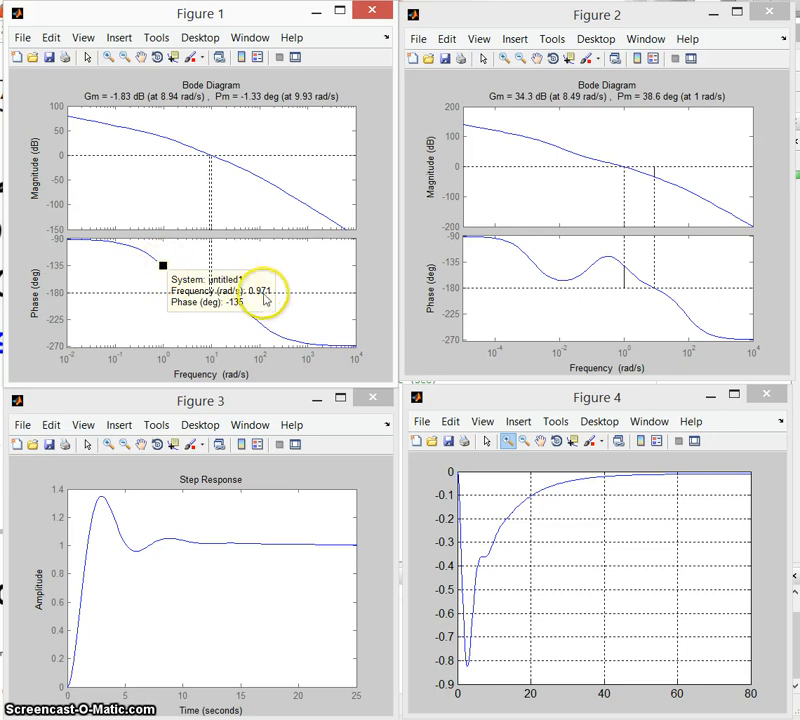
click(170, 138)
drag(170, 138, 164, 133)
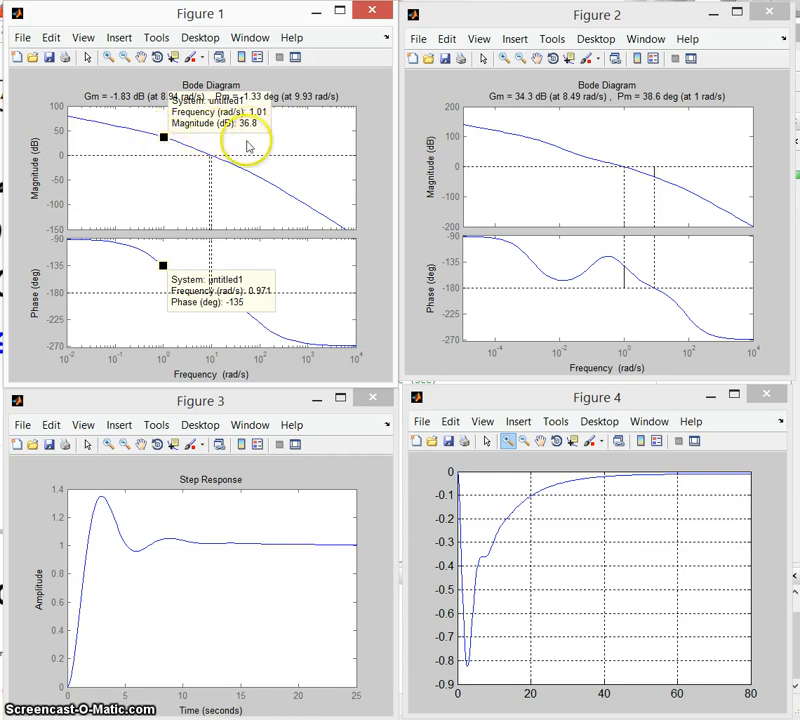
Place a data marker on Figure 2's magnitude curve and move it to the gain crossover at about 1 rad/s
click(568, 153)
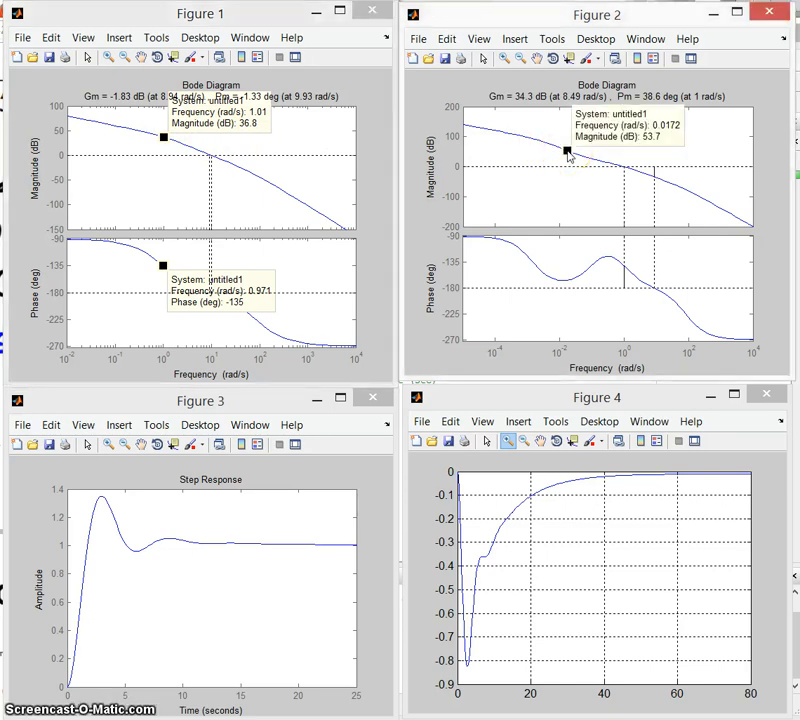
drag(579, 155, 622, 172)
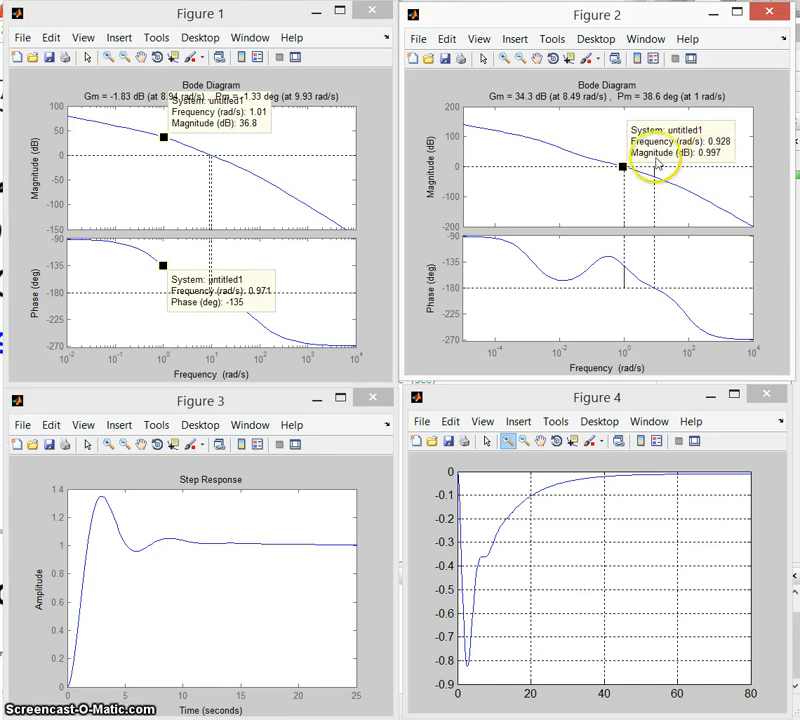
drag(622, 170, 623, 168)
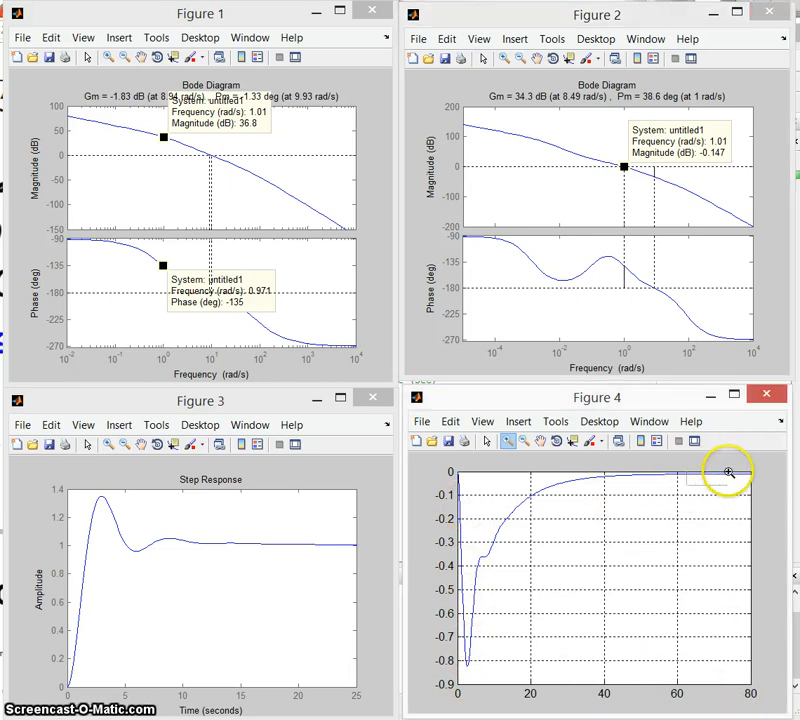
Zoom in on the tail of Figure 4's error curve, and show the labelled Peak Response characteristic on Figure 3's step response
drag(757, 471, 689, 484)
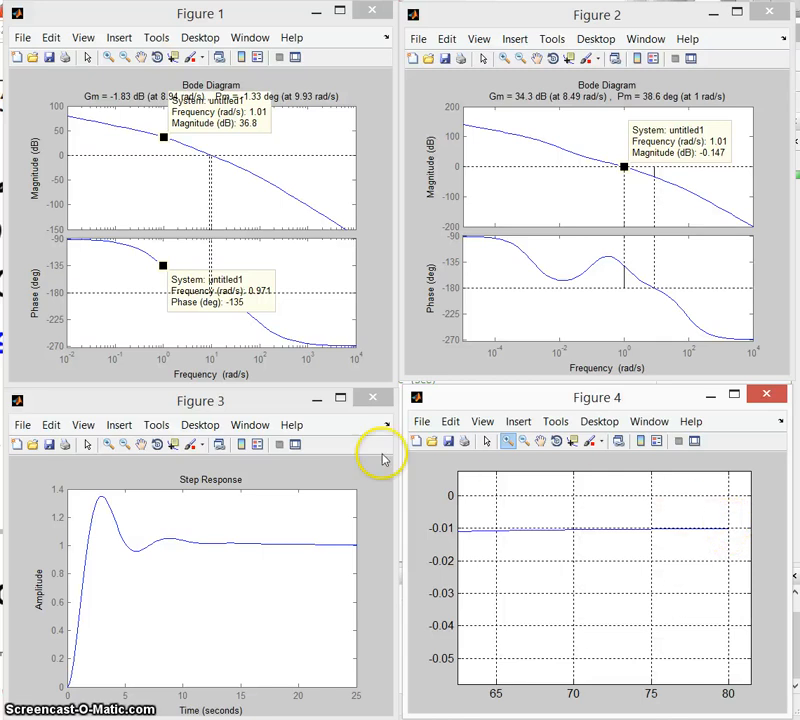
click(252, 402)
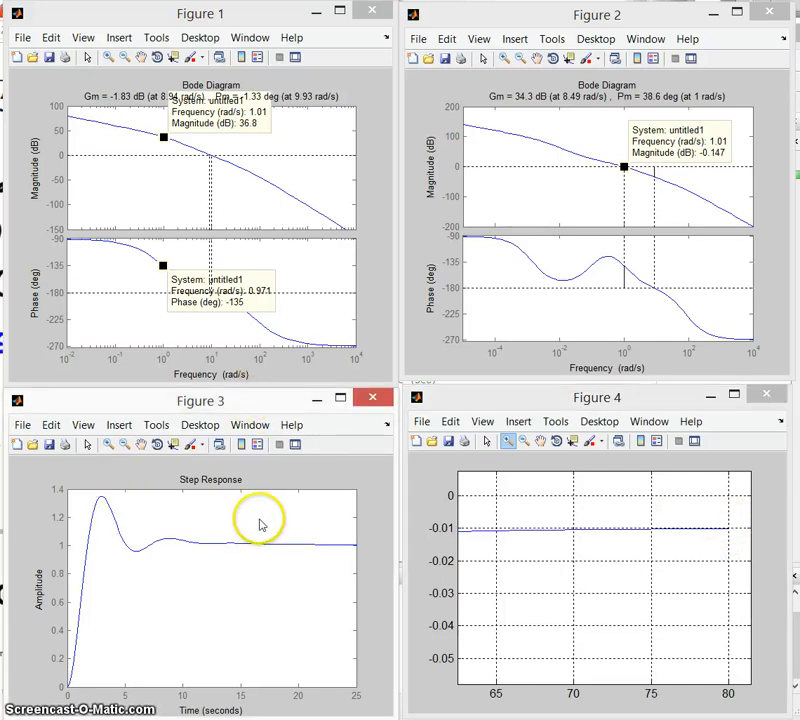
right_click(219, 516)
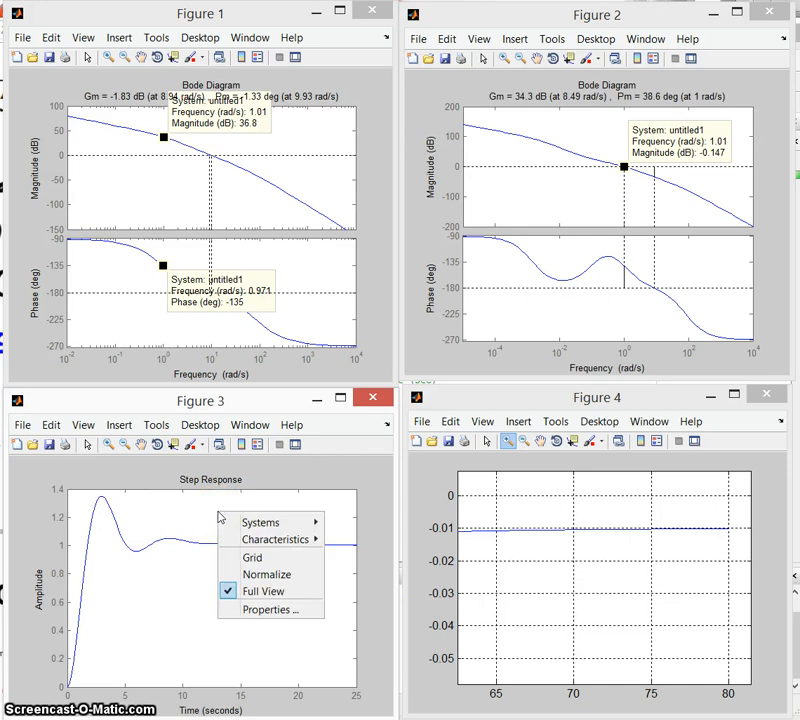
click(256, 544)
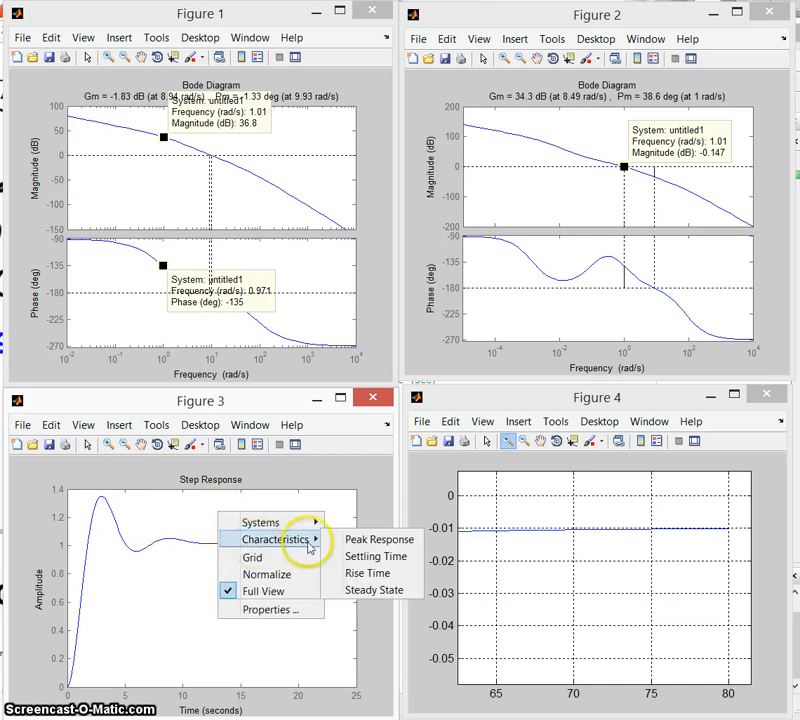
click(345, 540)
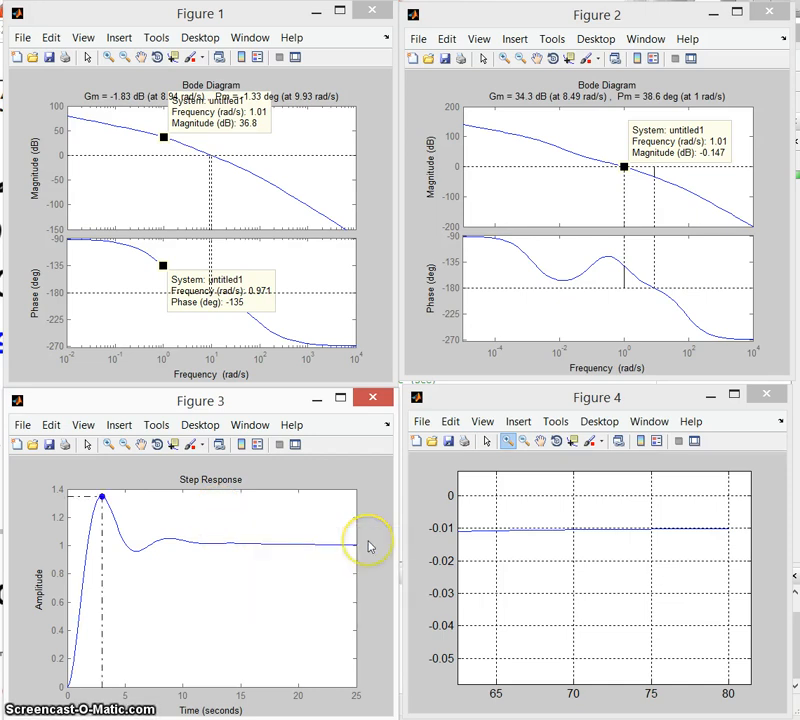
click(102, 496)
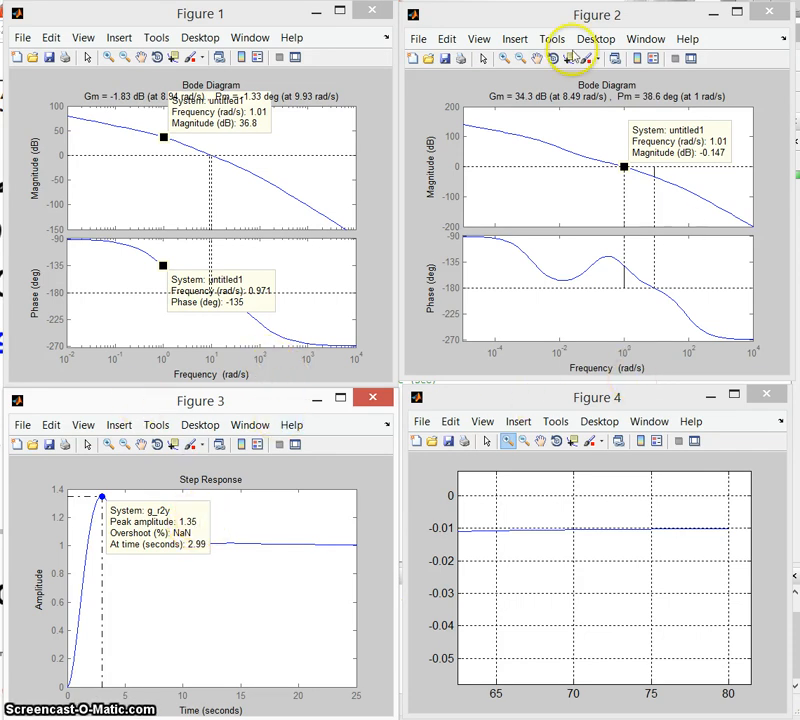
Close all four figure windows
click(372, 12)
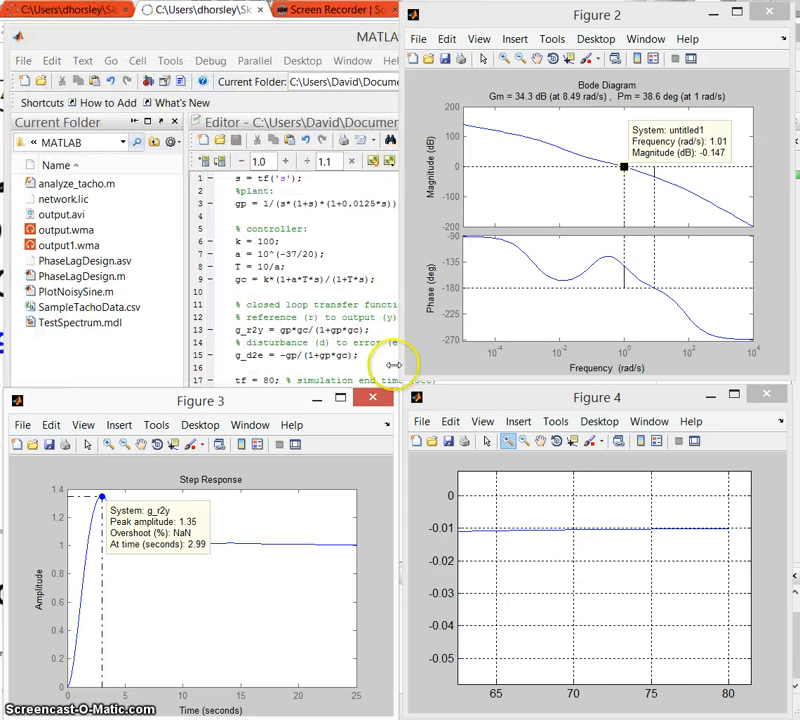
click(372, 397)
click(766, 394)
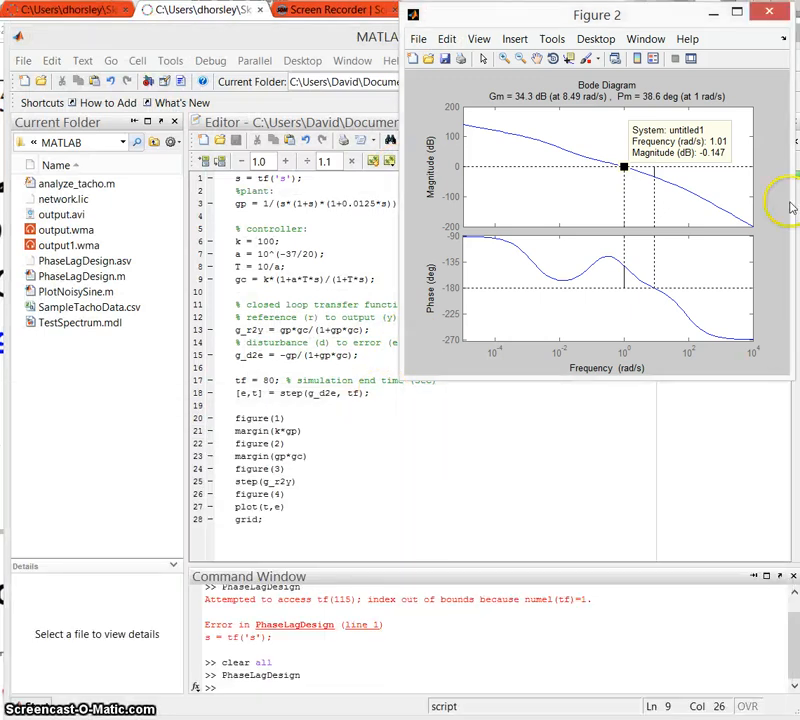
click(769, 12)
Launch the SISO design tool with the sisotool command
click(367, 688)
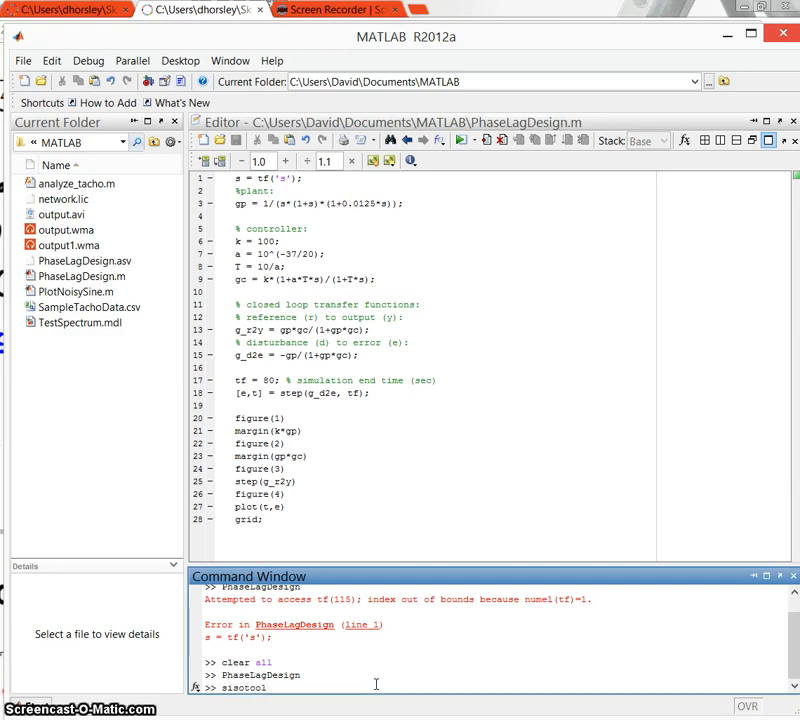
key(Return)
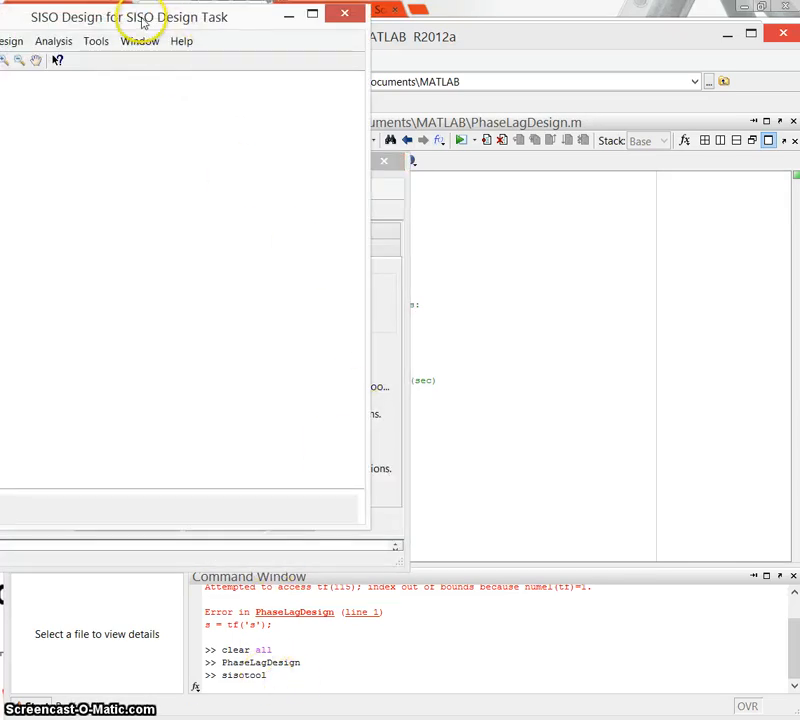
Move the SISO Design and Control and Estimation Tools Manager windows into full view, and import workspace model gp as plant G
drag(143, 22, 567, 22)
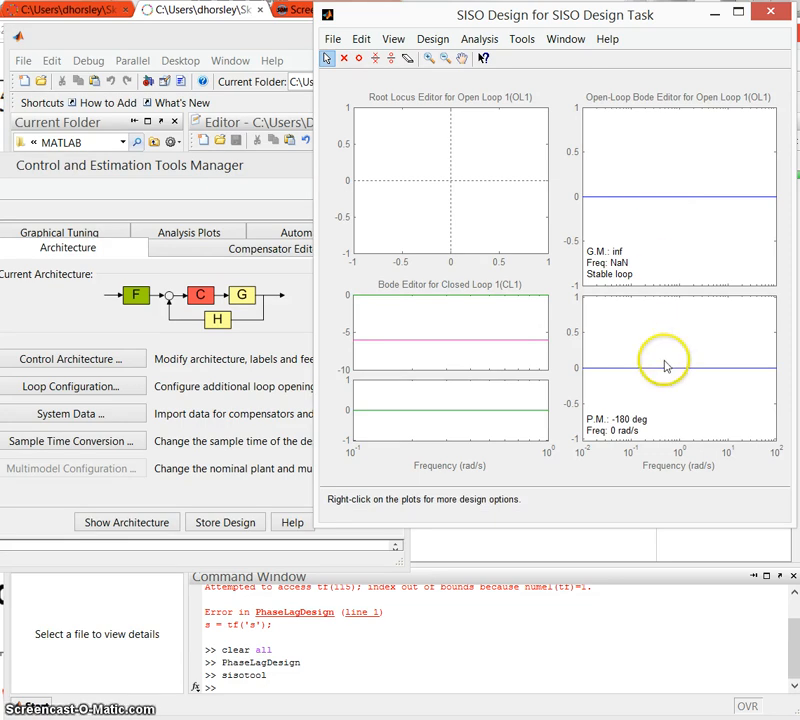
drag(150, 168, 309, 302)
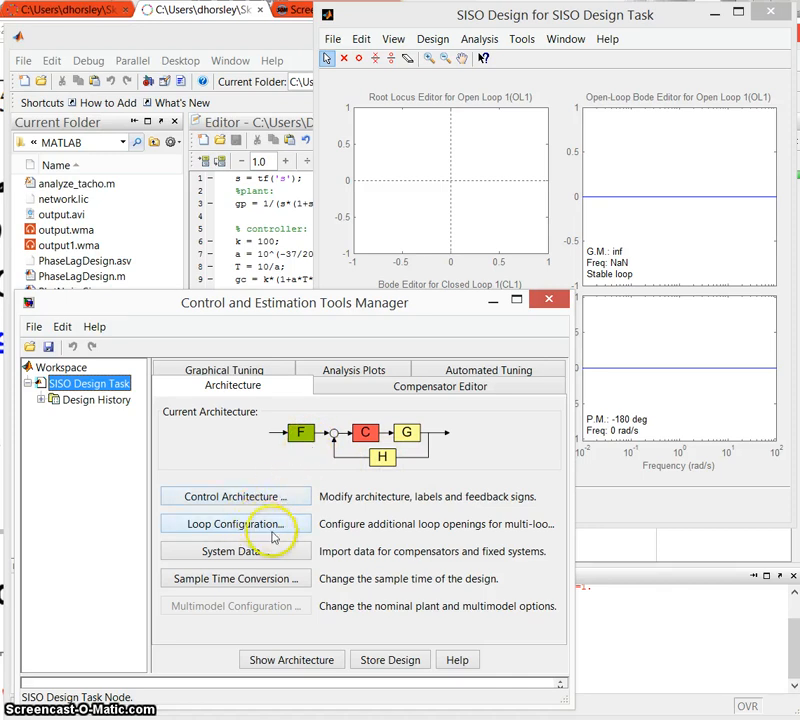
click(243, 558)
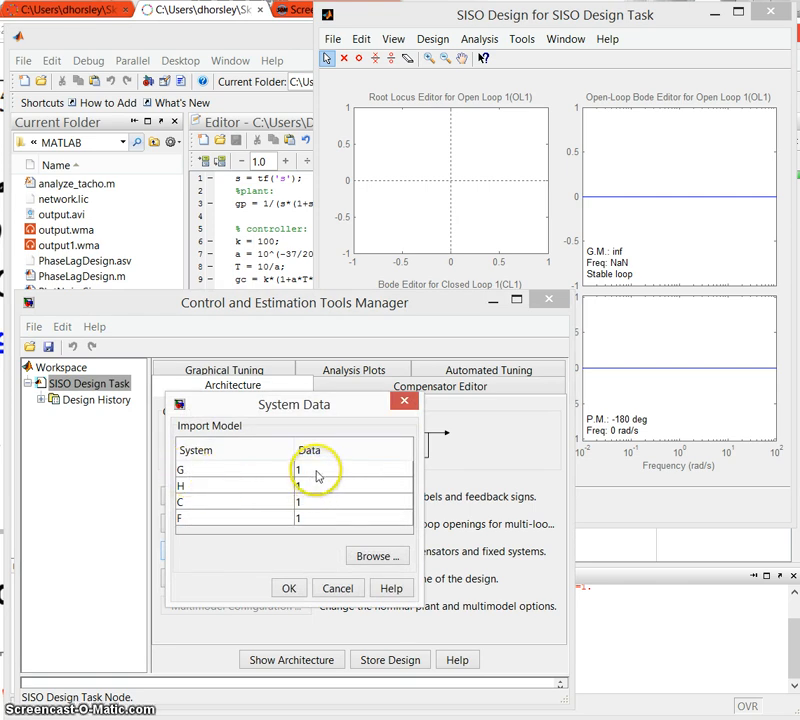
click(383, 557)
drag(389, 513, 448, 302)
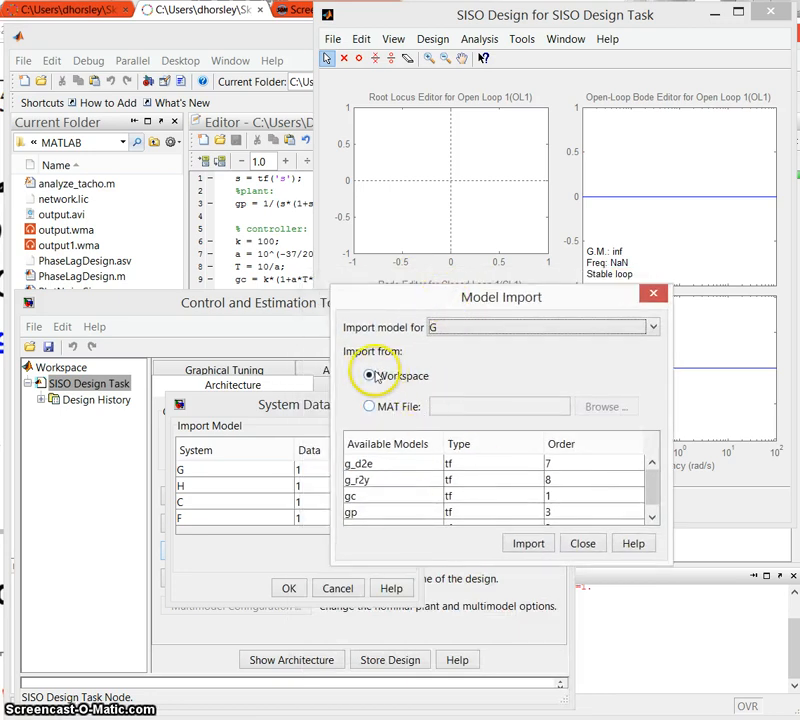
click(351, 513)
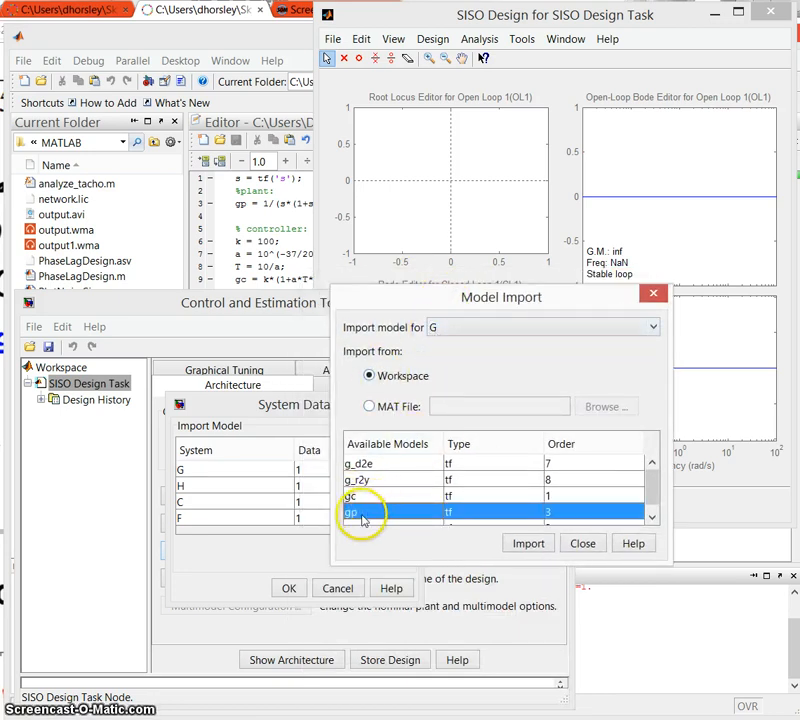
click(529, 541)
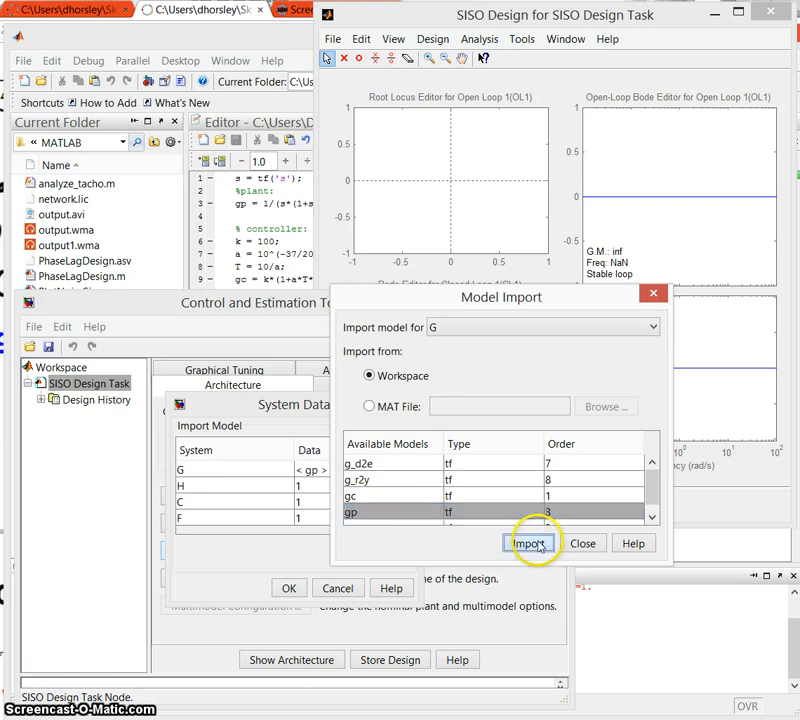
Import workspace model gc as compensator C and apply the system data to the design
click(461, 327)
click(451, 381)
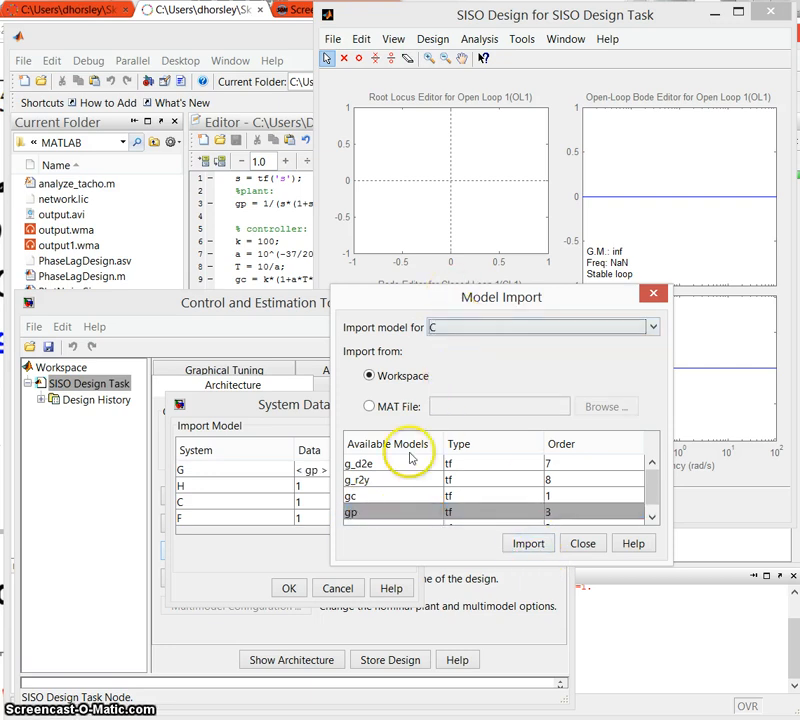
click(348, 495)
click(529, 541)
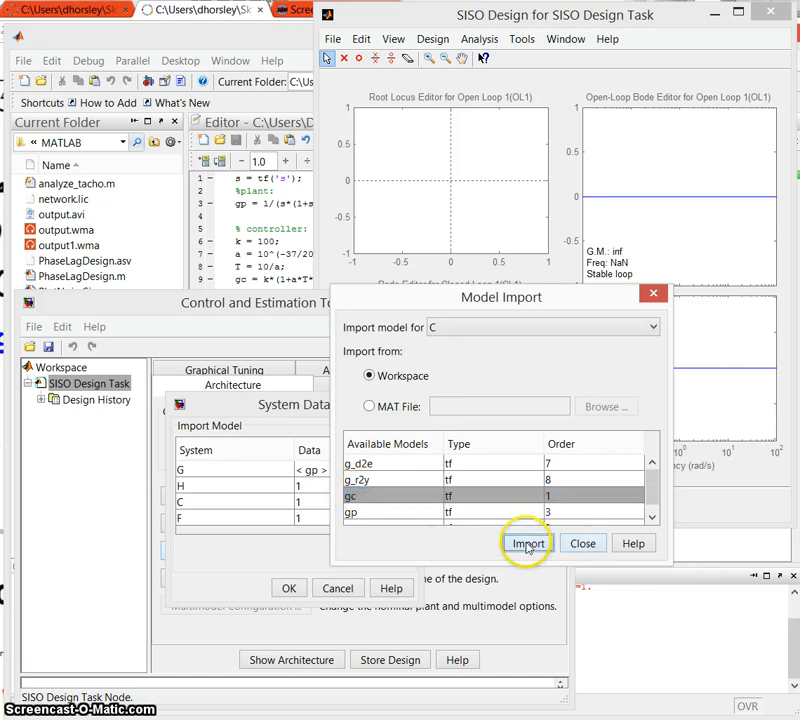
click(590, 545)
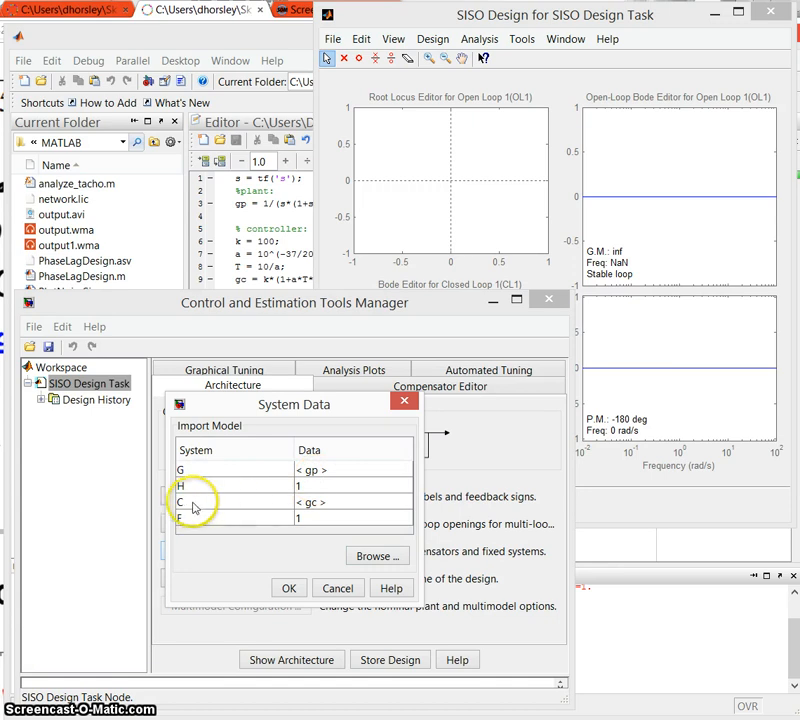
click(290, 588)
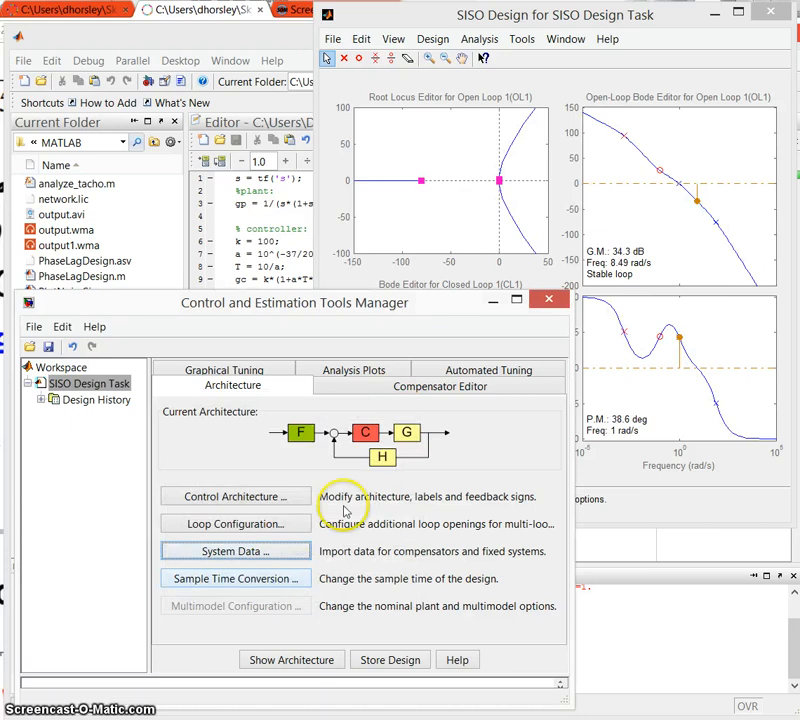
Set analysis Plot 1 to a Step plot of Closed Loop r to y and show the analysis plot
drag(461, 307, 469, 568)
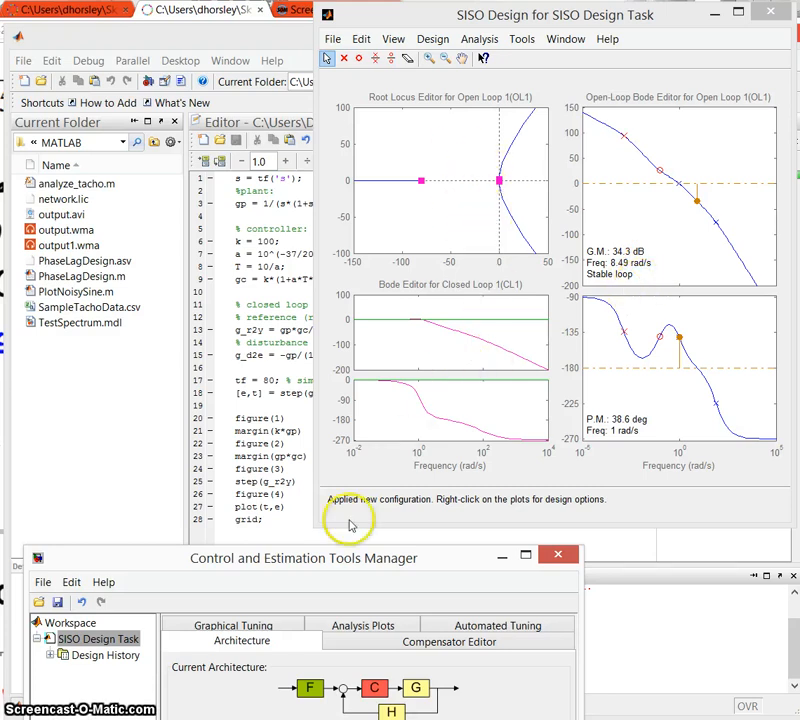
drag(320, 568, 313, 302)
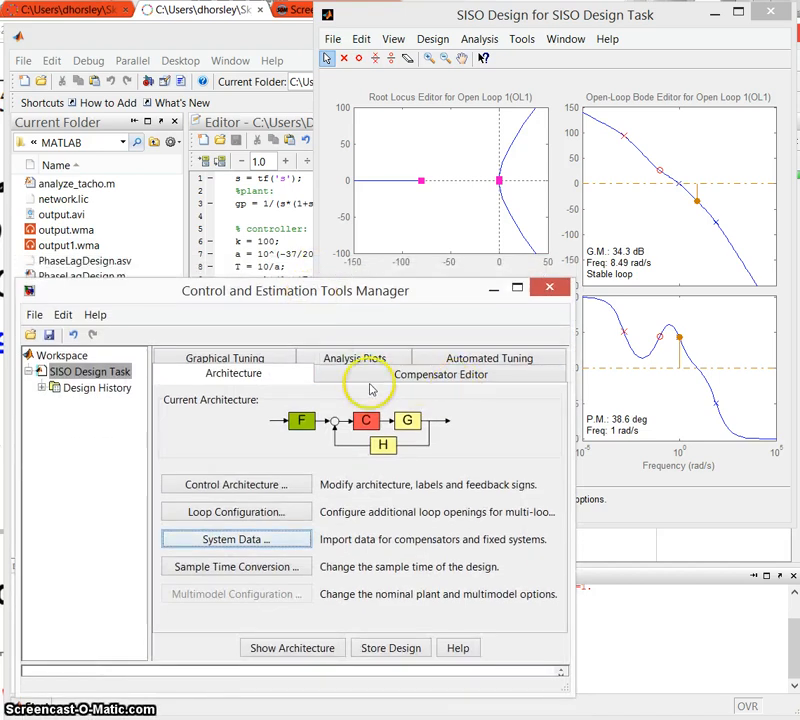
click(337, 360)
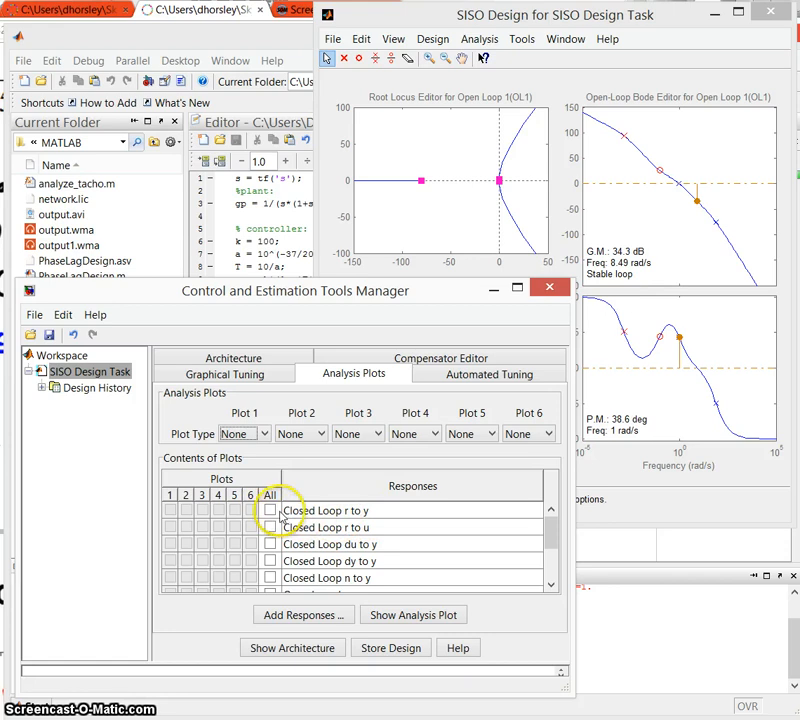
click(245, 434)
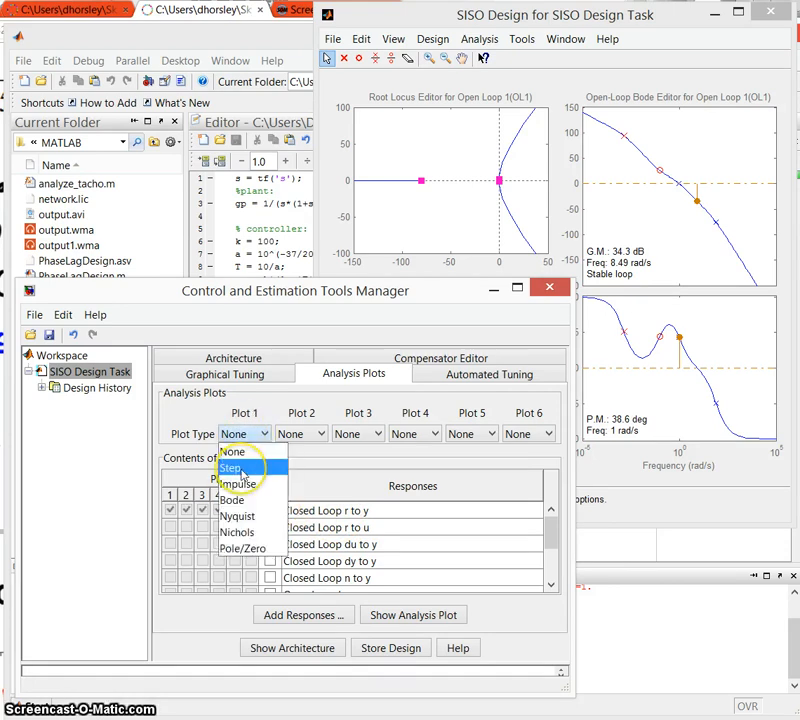
click(244, 470)
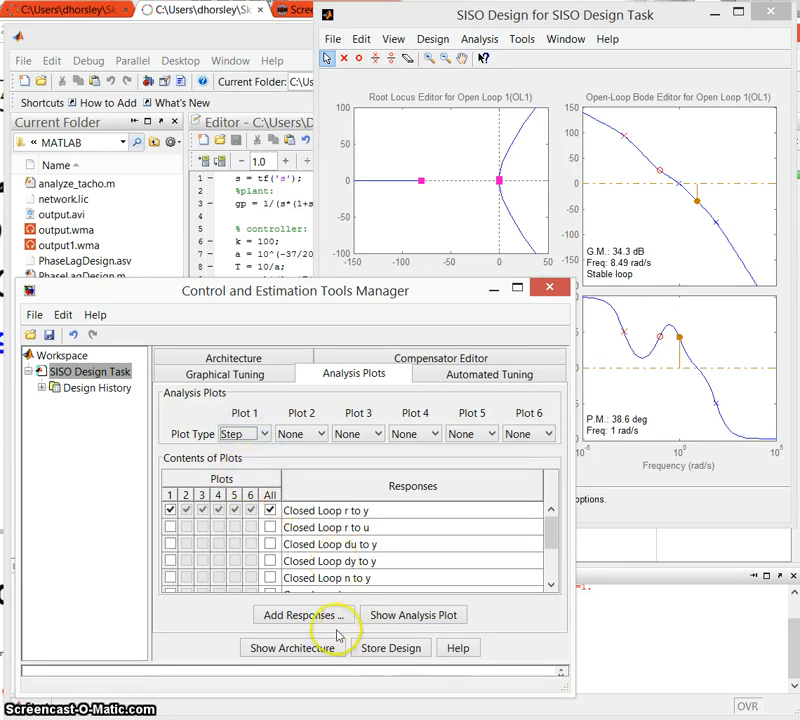
click(420, 617)
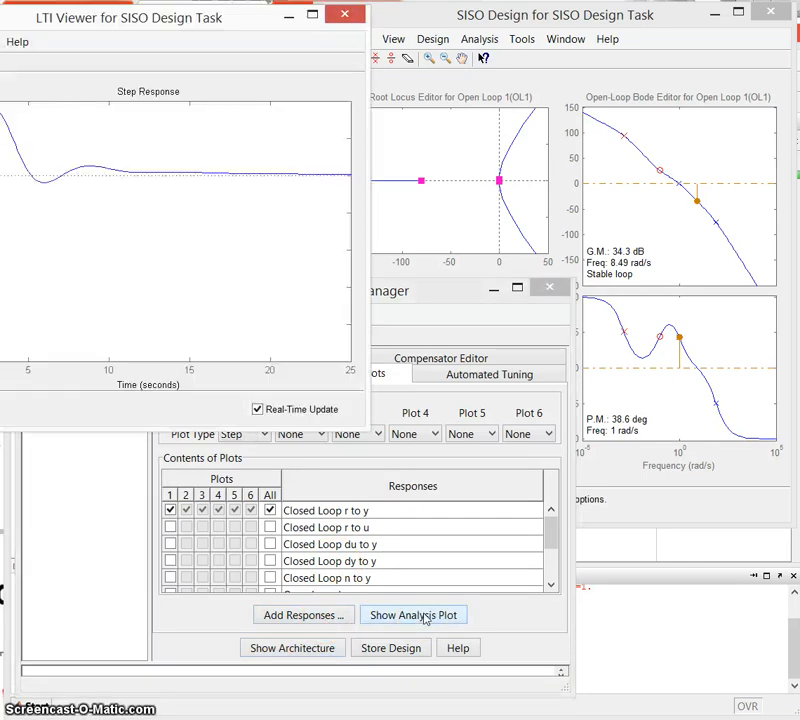
Shrink the LTI Viewer beside the SISO Design window, and show the labelled Peak Response characteristic on its step response
drag(200, 37, 320, 22)
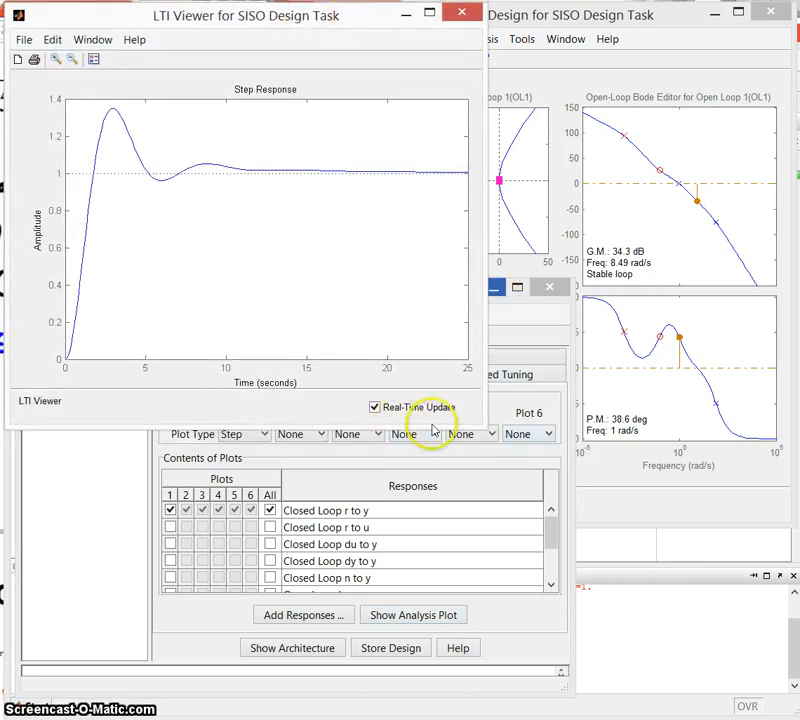
drag(484, 424, 316, 307)
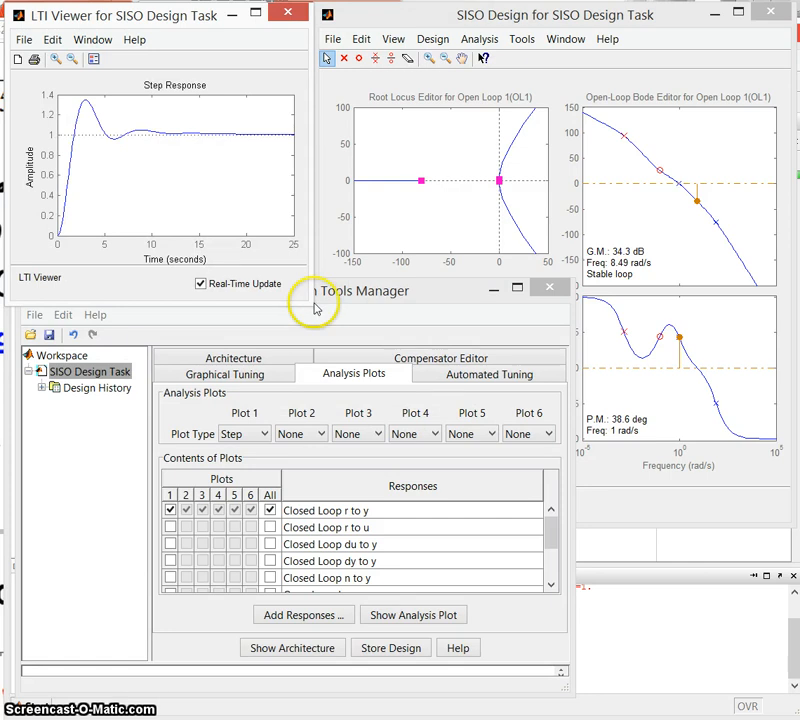
right_click(150, 170)
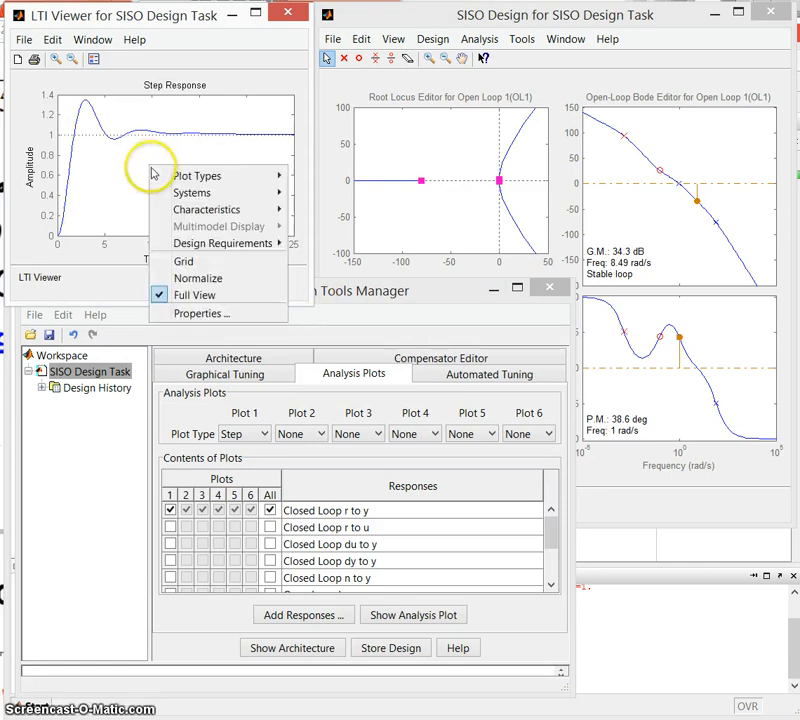
mouse_move(202, 211)
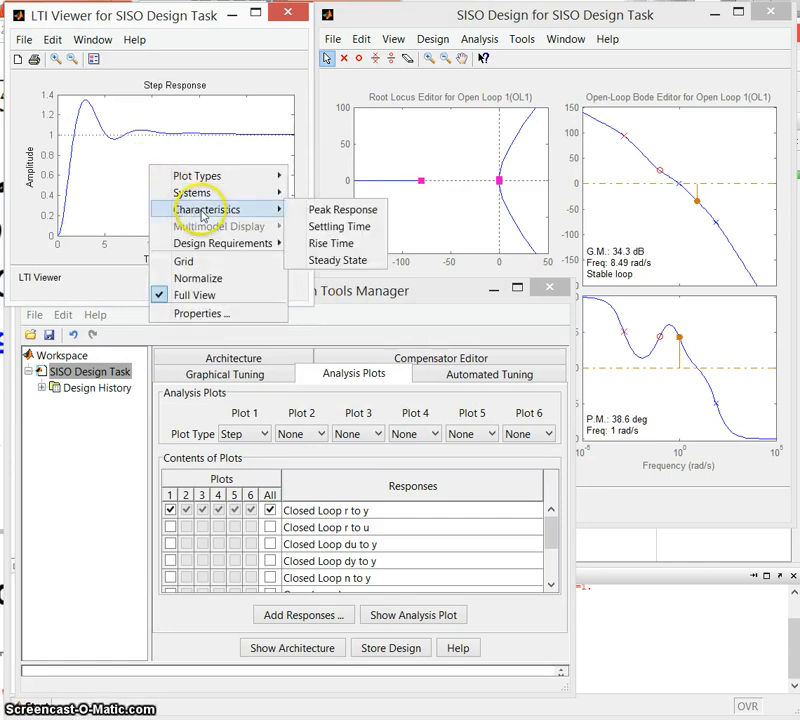
click(321, 210)
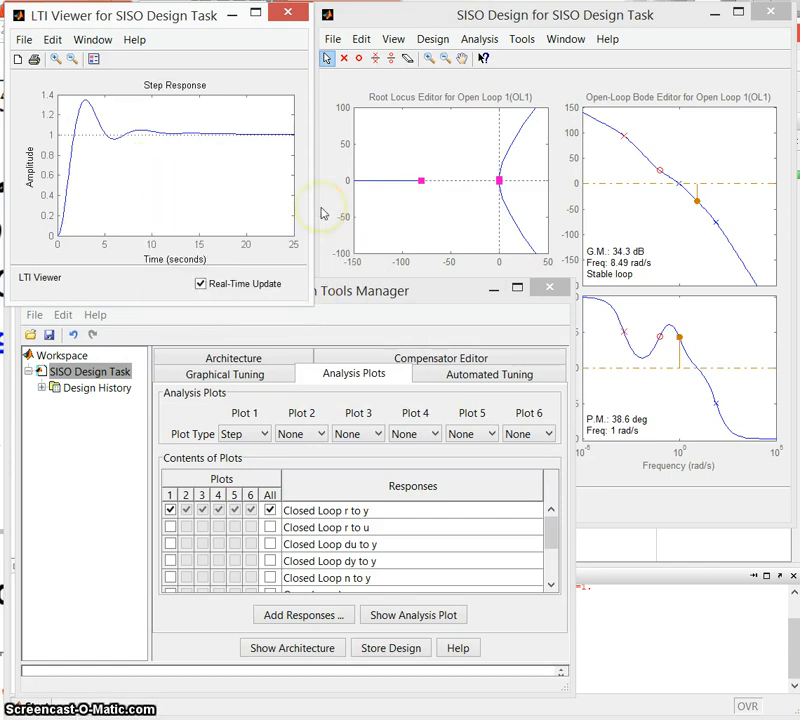
click(86, 100)
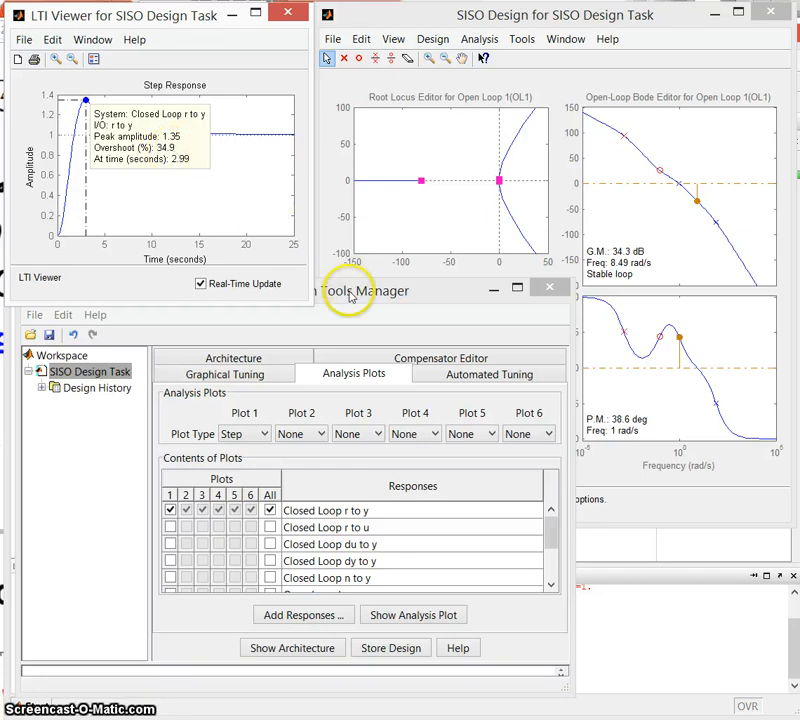
Minimize the Control and Estimation Tools Manager and shift the compensator zero to a slightly lower frequency on the open-loop phase curve
click(491, 296)
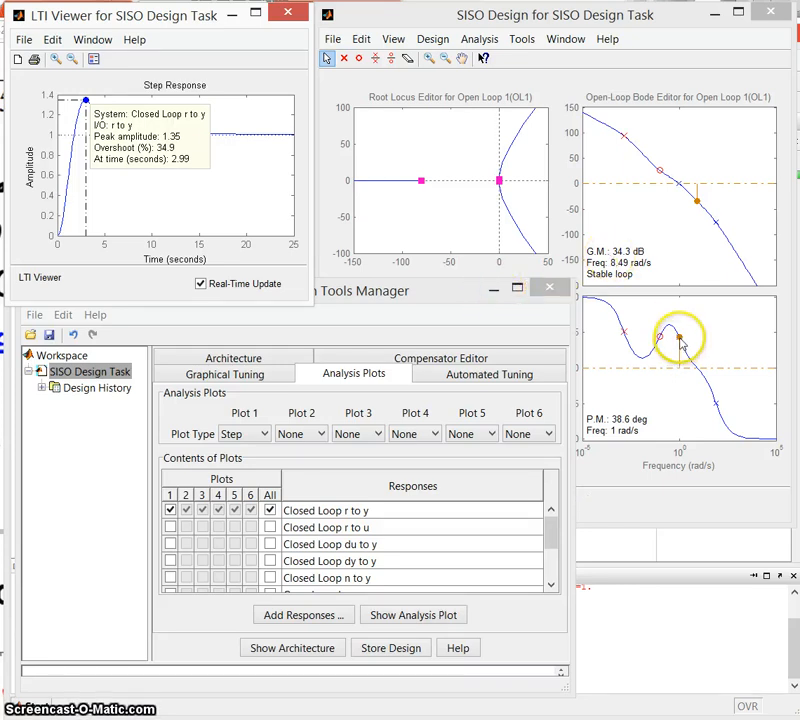
click(493, 290)
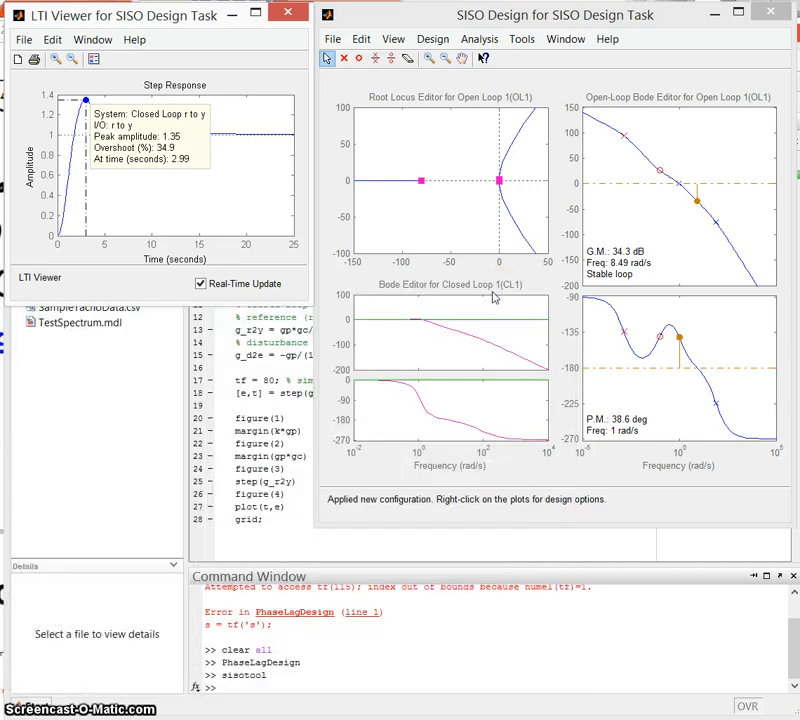
click(660, 335)
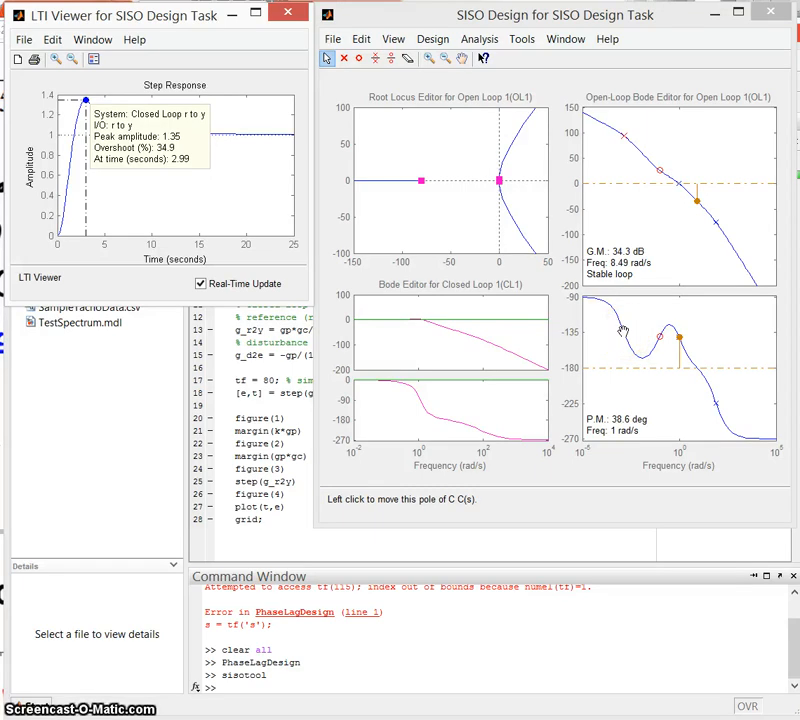
click(658, 336)
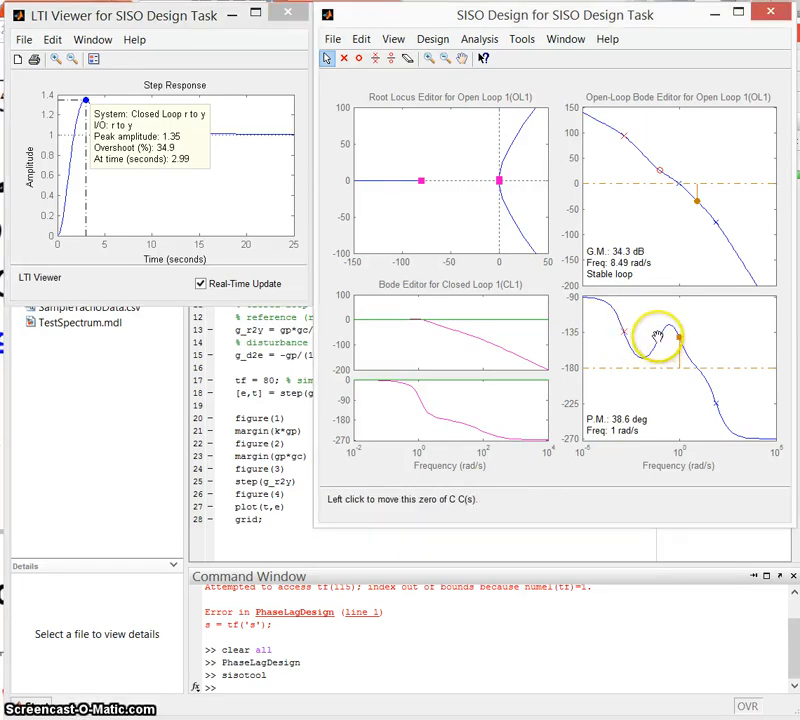
drag(656, 337, 655, 338)
click(655, 338)
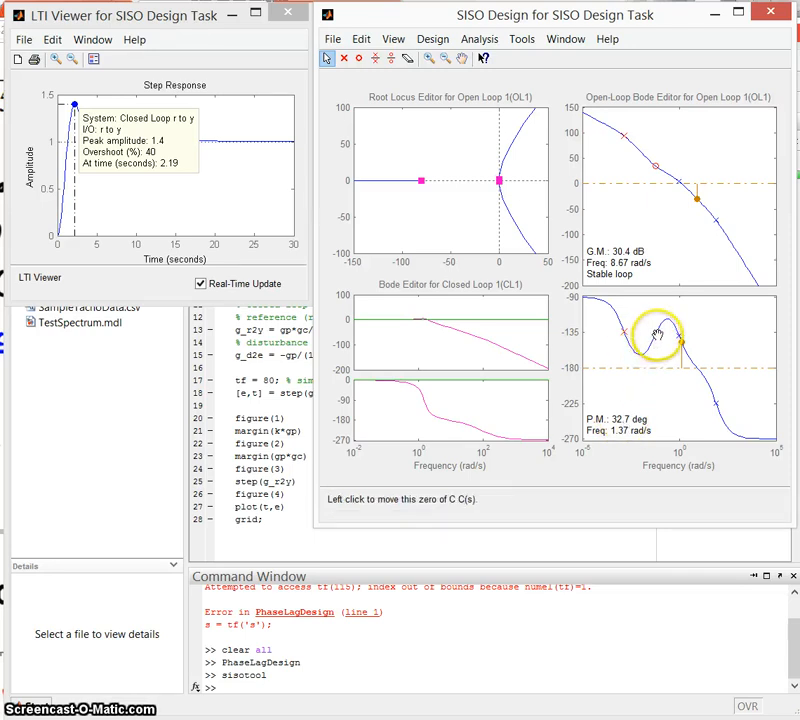
Adjust the compensator's pole and zero on the open-loop phase curve, placing the pole at about -0.00114 and the zero at about -0.0562
drag(657, 335, 671, 371)
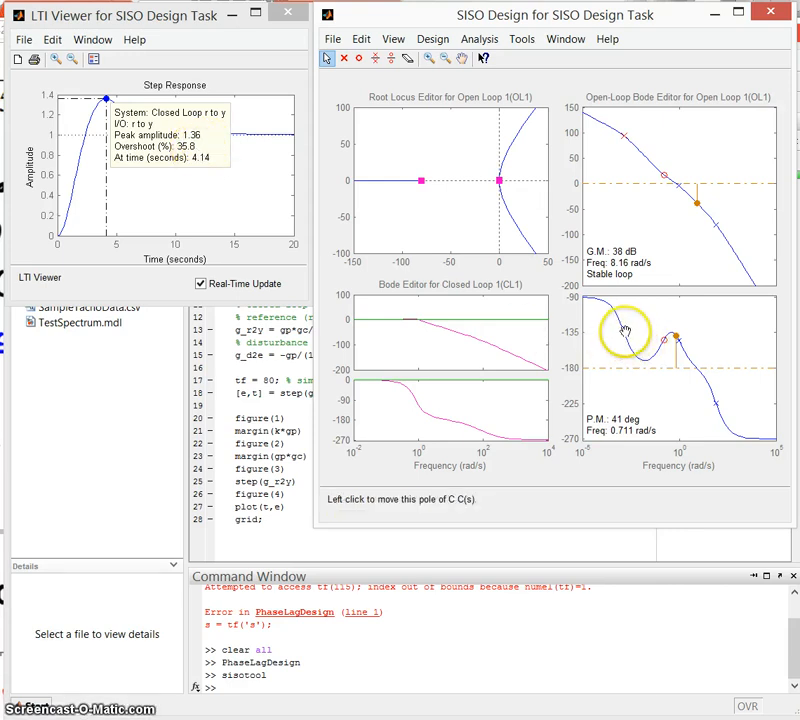
drag(622, 333, 671, 353)
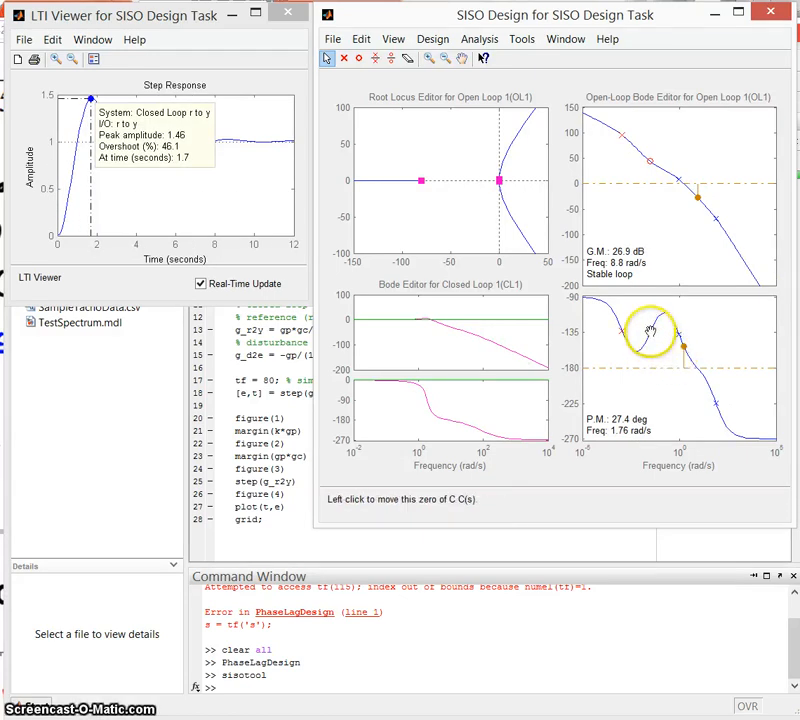
drag(655, 330, 658, 338)
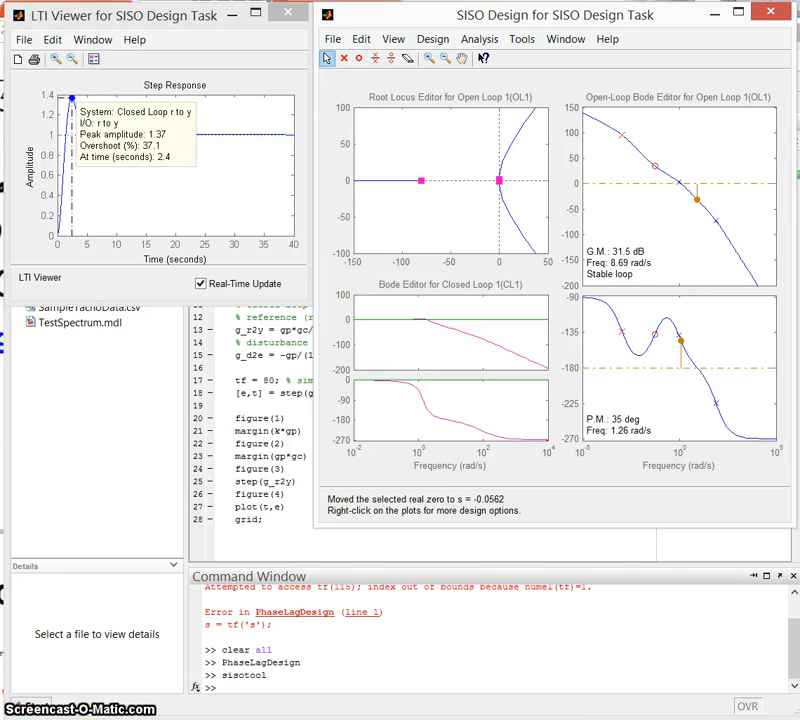
Restore the original compensator by reimporting the workspace model gc for block C in the system data, and apply it
mouse_move(20, 715)
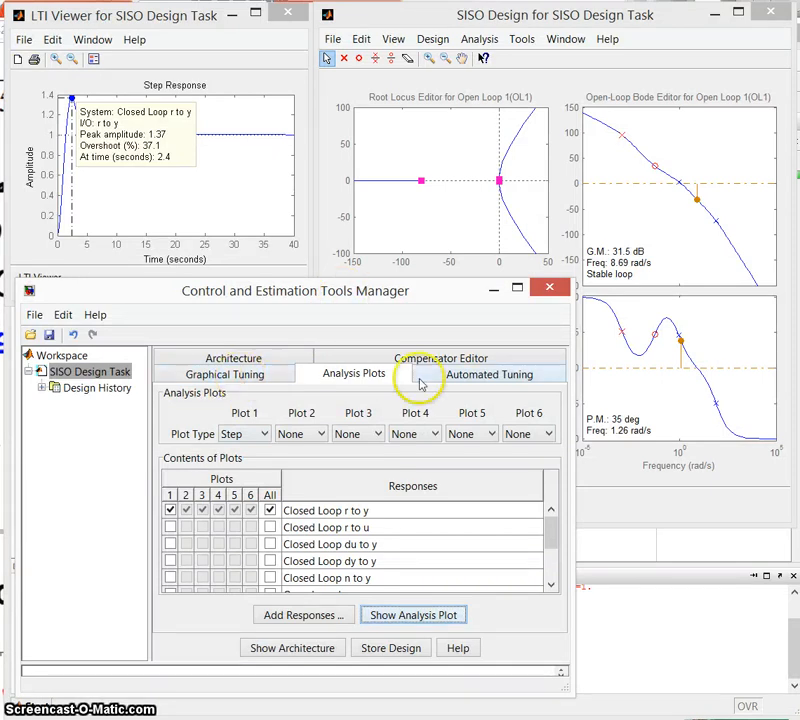
click(461, 355)
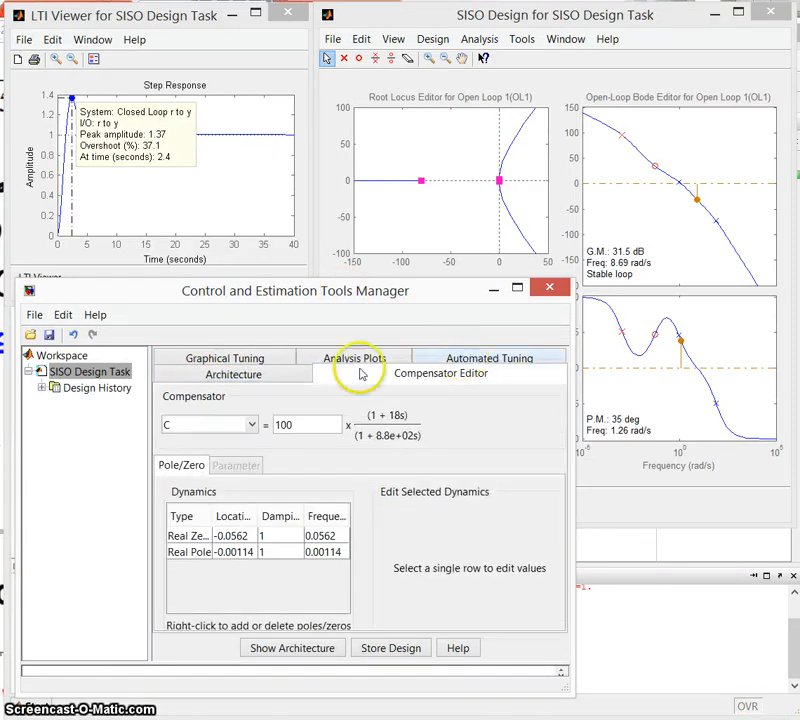
click(203, 368)
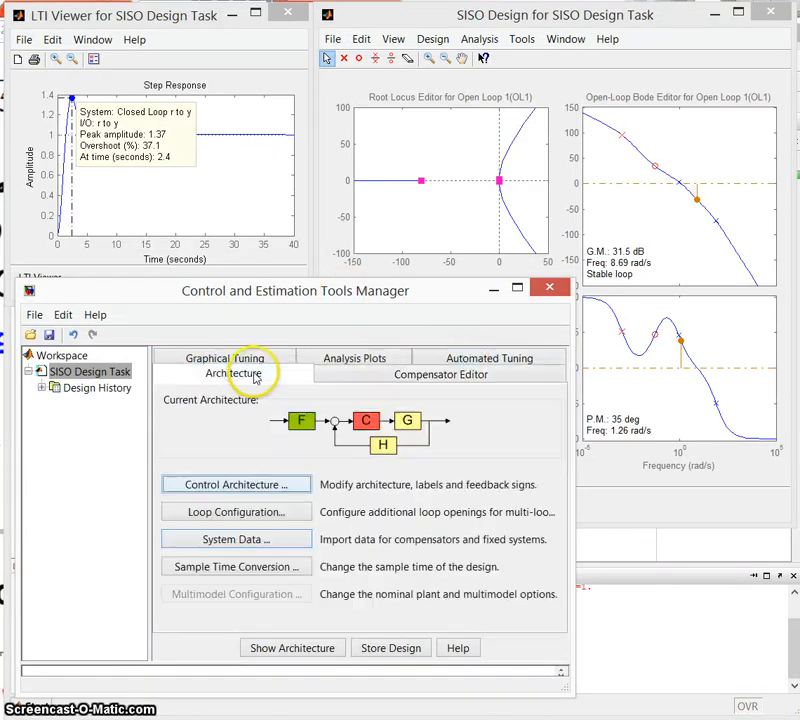
click(229, 540)
click(229, 489)
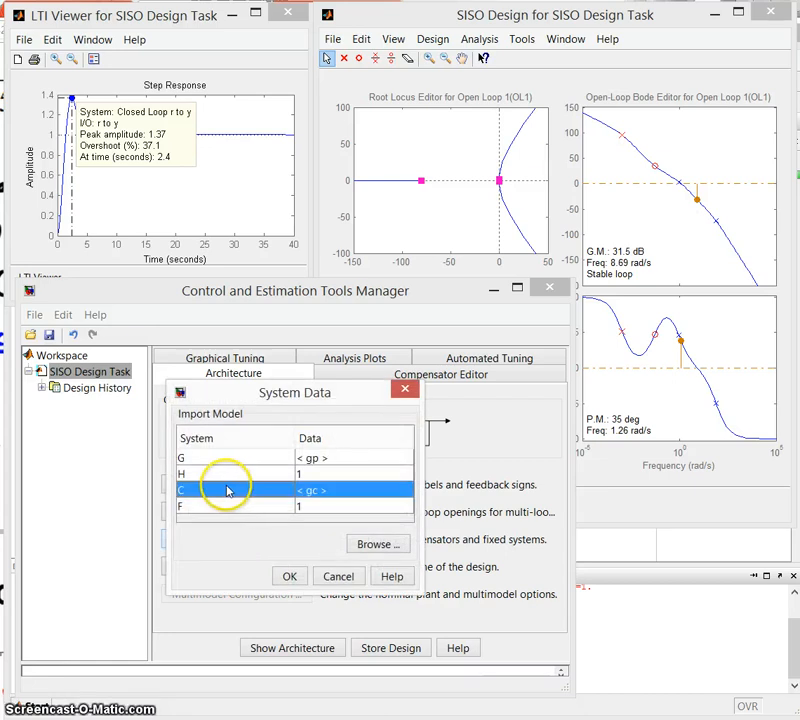
click(369, 543)
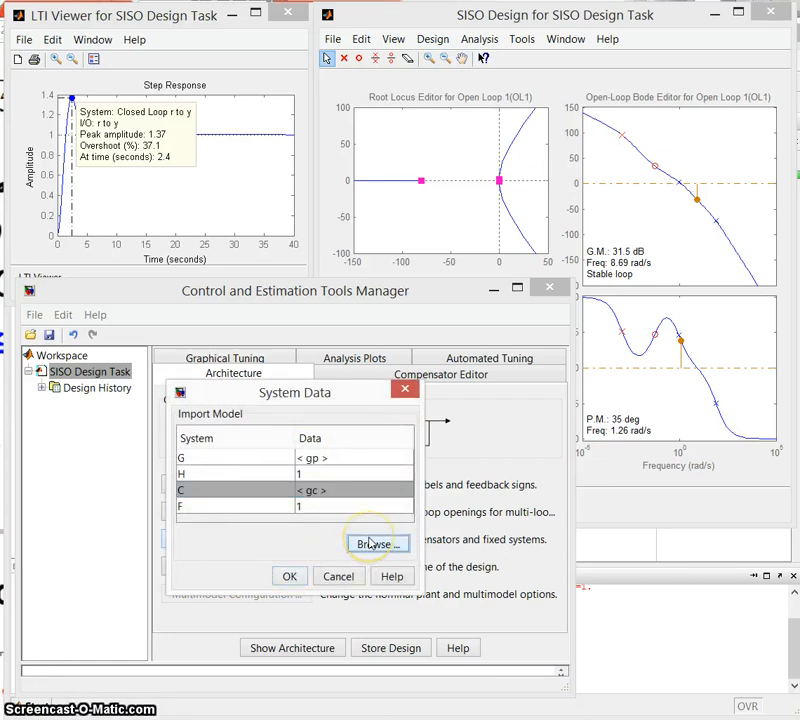
drag(385, 473, 334, 318)
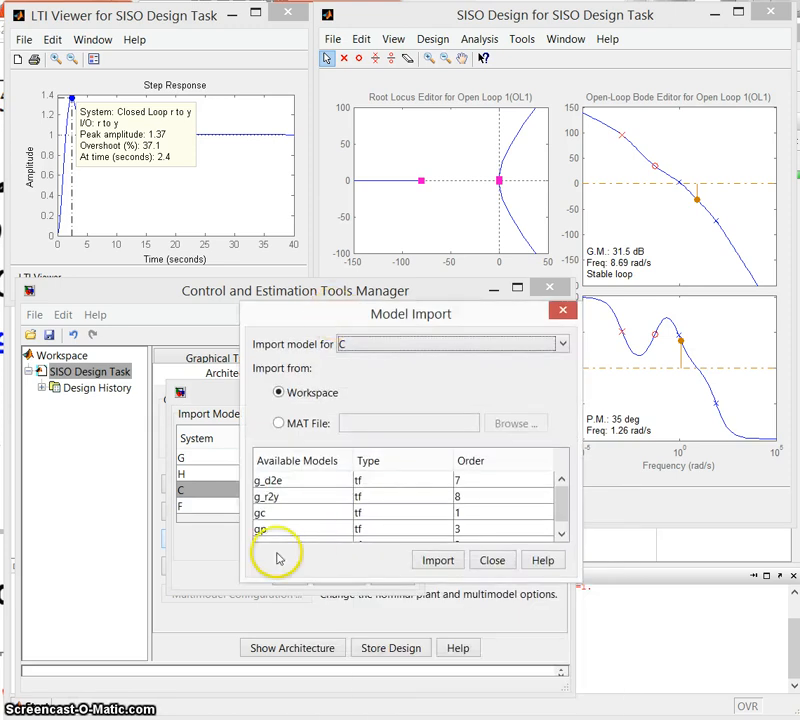
click(281, 513)
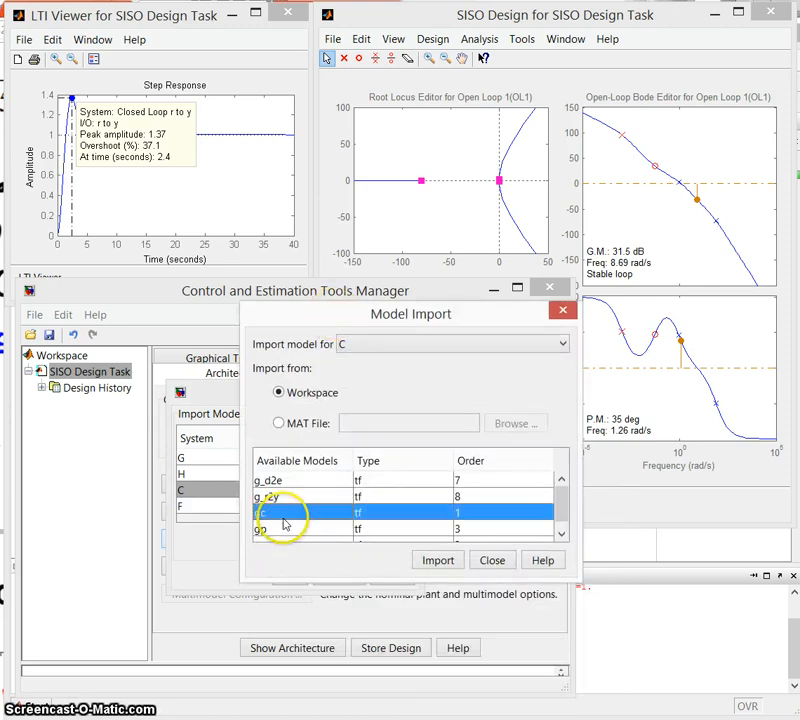
click(440, 562)
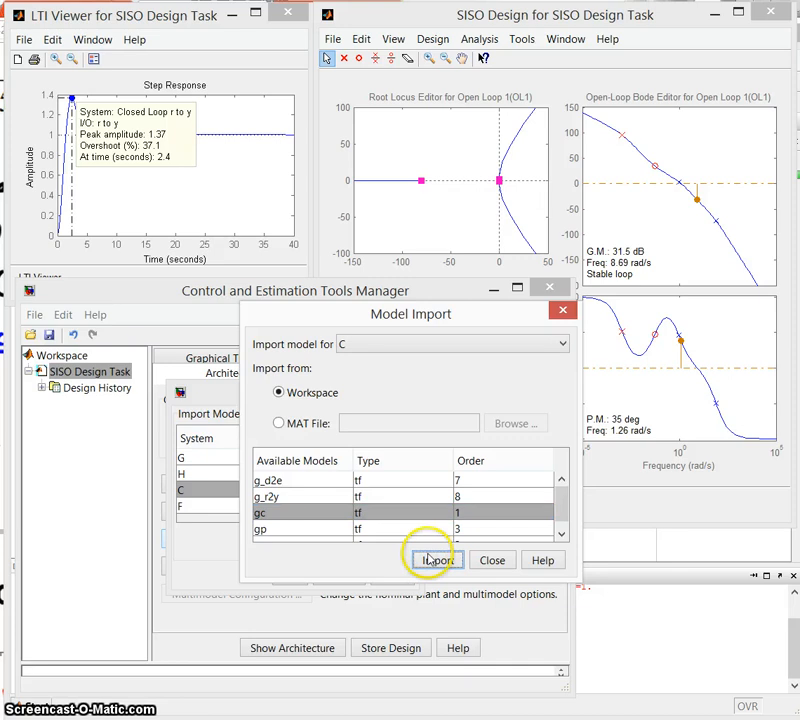
click(492, 562)
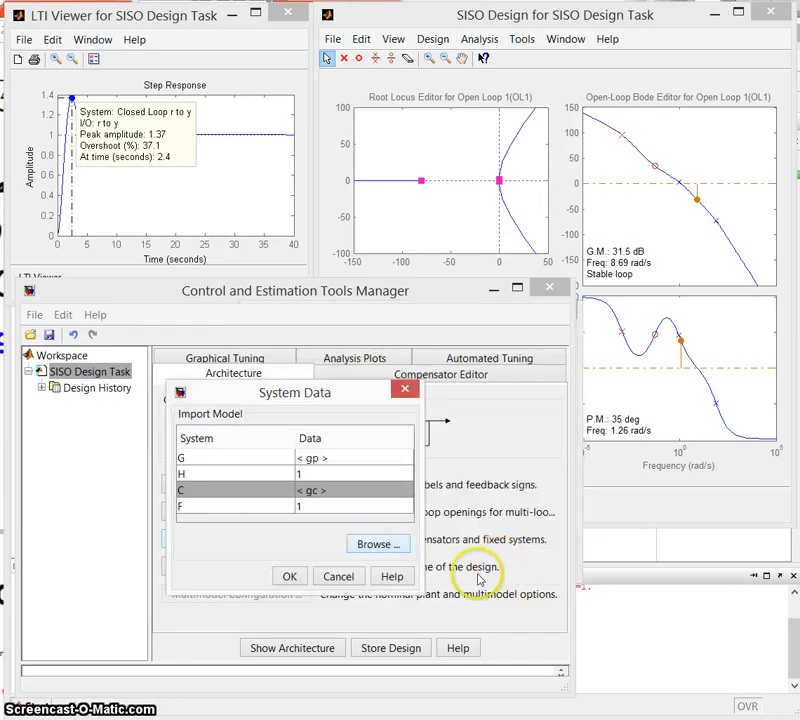
click(289, 577)
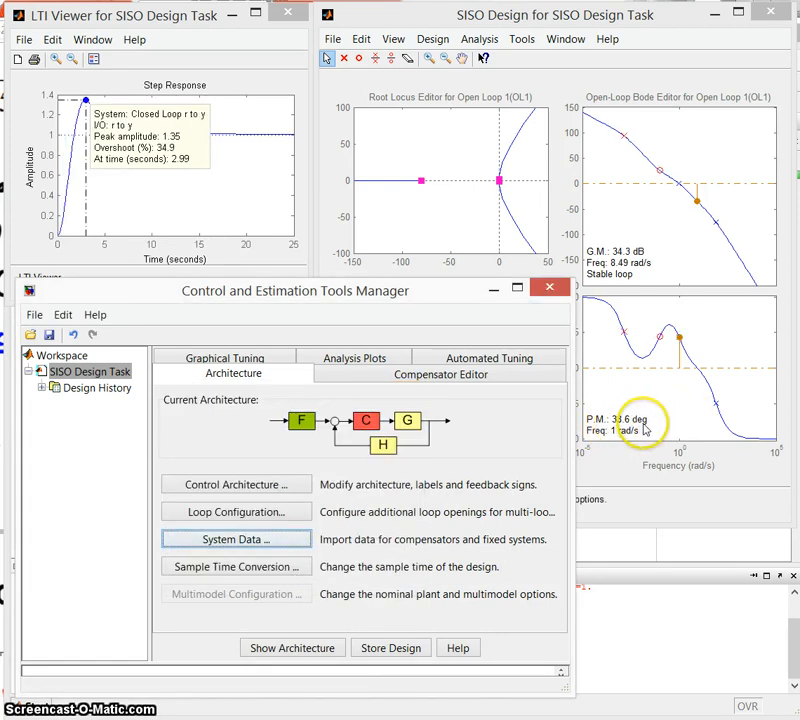
Set up optimization-based tuning of the compensators, selecting the Real Zero and Real Pole of C as the elements to optimize
click(460, 360)
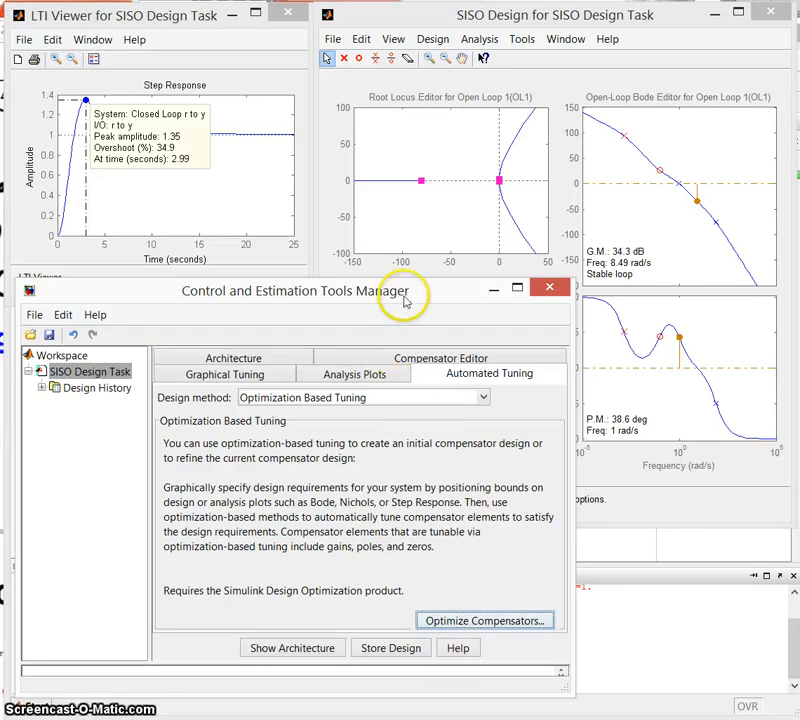
click(470, 622)
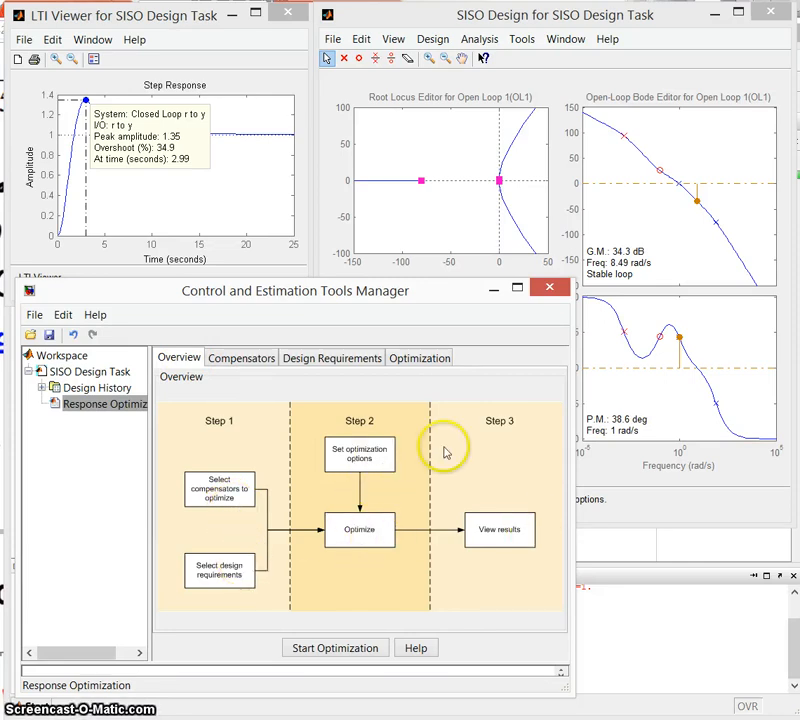
click(253, 362)
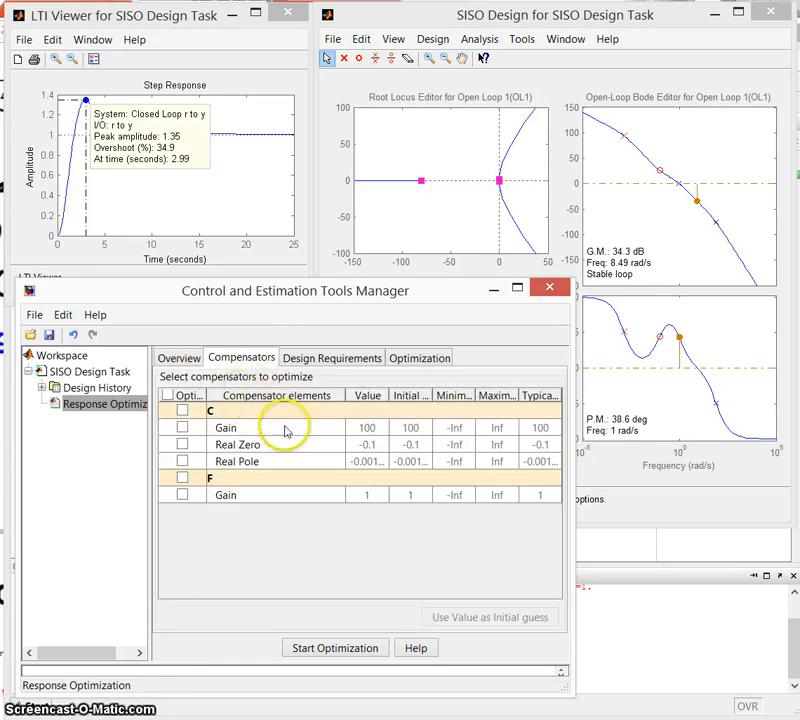
click(183, 446)
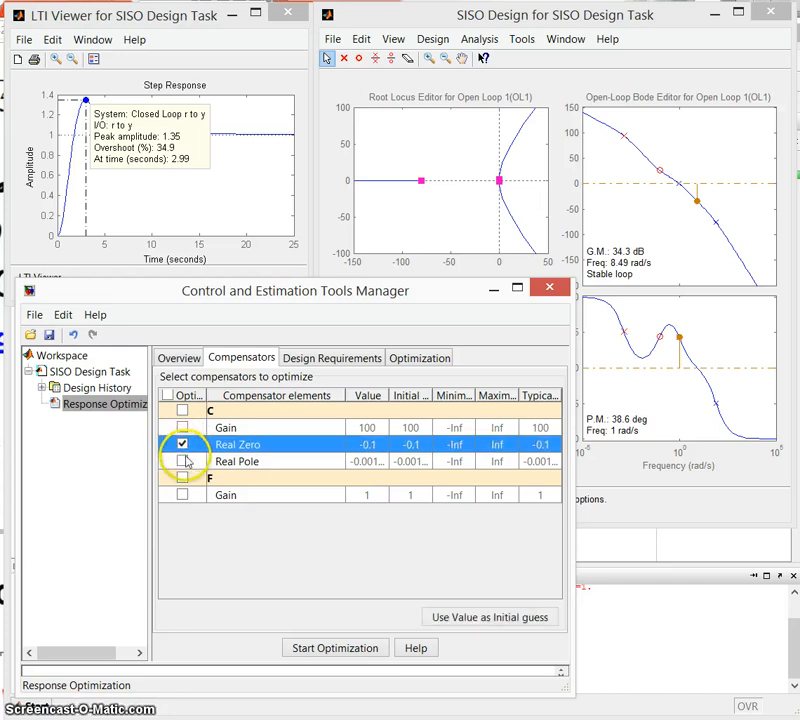
click(183, 462)
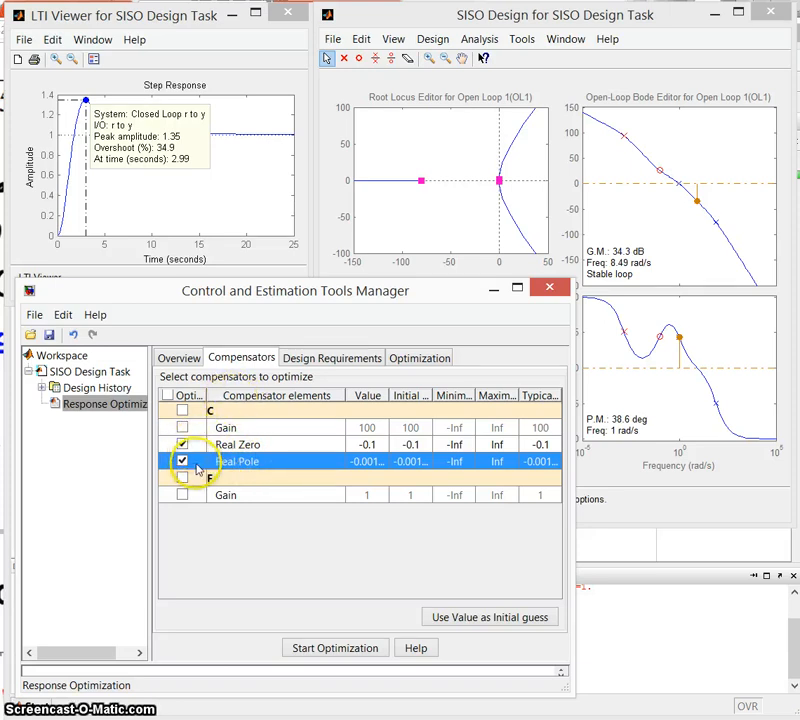
Add a step response bound as design requirement for Closed Loop from r to y, with the overshoot set to 25%
click(320, 362)
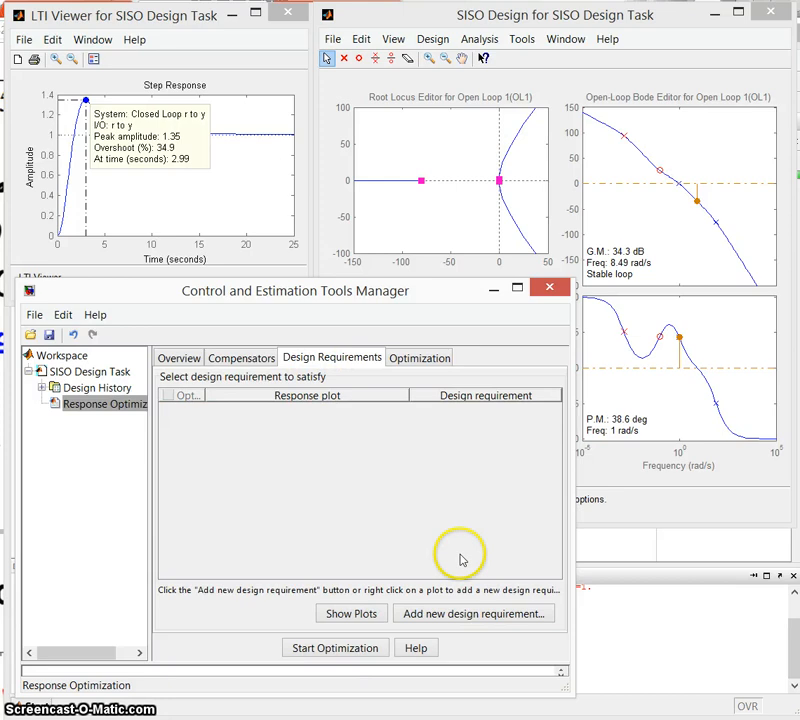
click(448, 614)
drag(452, 496, 284, 399)
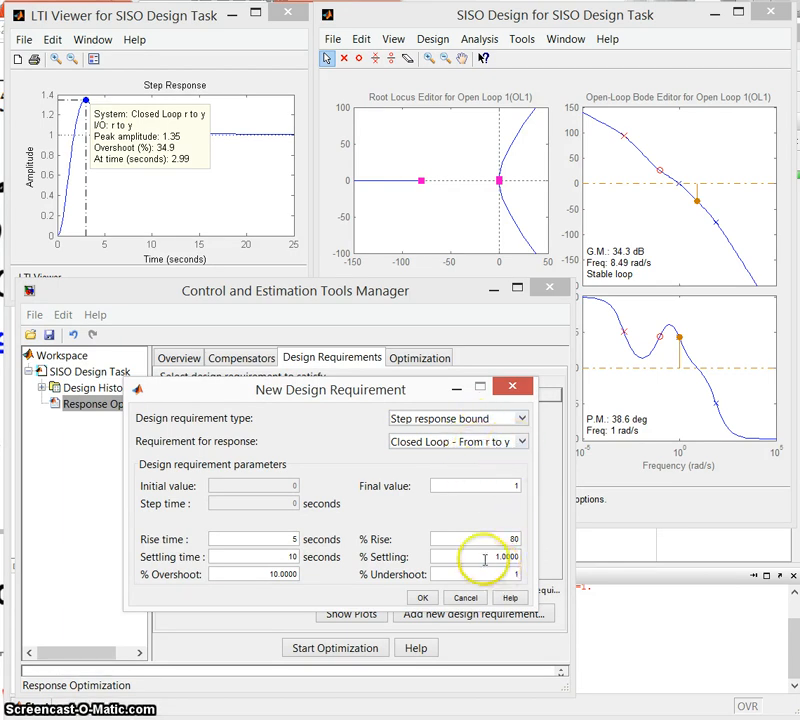
drag(264, 575, 332, 575)
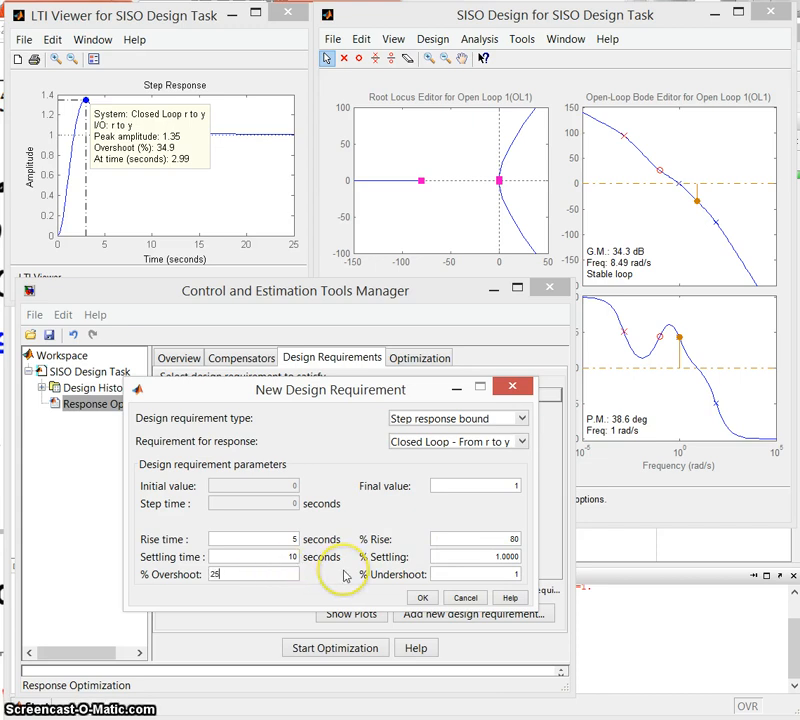
text(25)
click(419, 598)
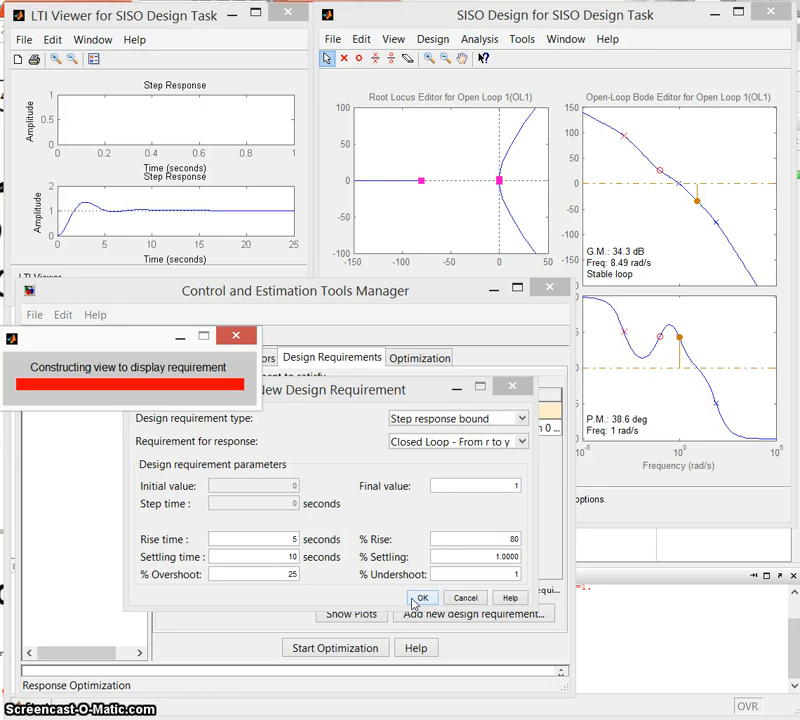
click(400, 488)
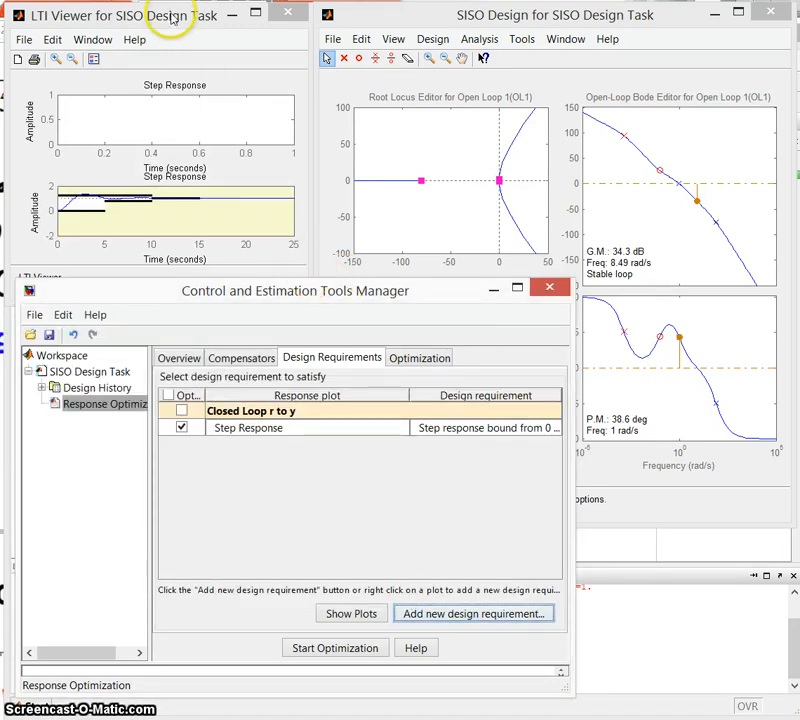
Move and enlarge the LTI Viewer to show the step response bounds, and start the compensator optimization
drag(172, 18, 211, 34)
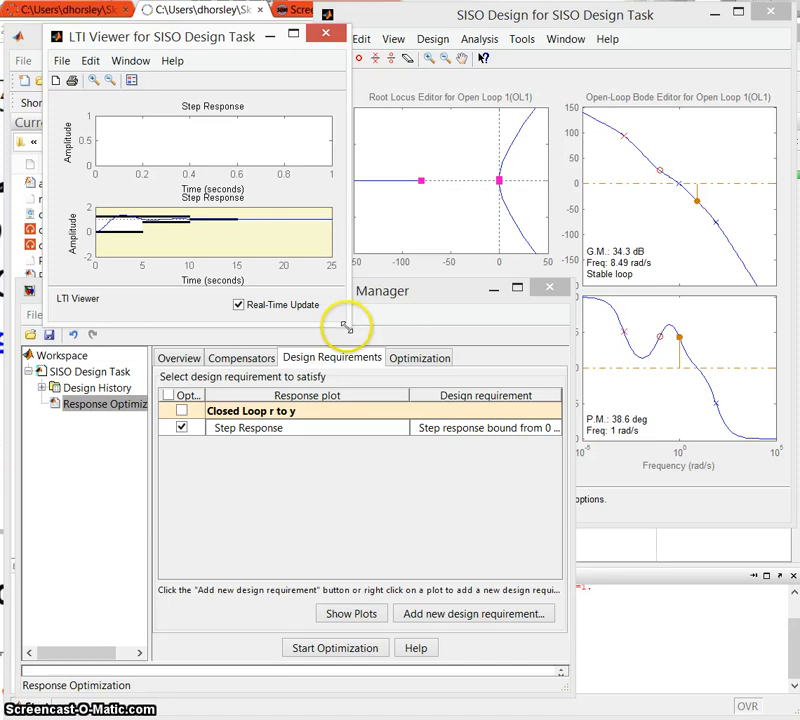
drag(345, 327, 531, 563)
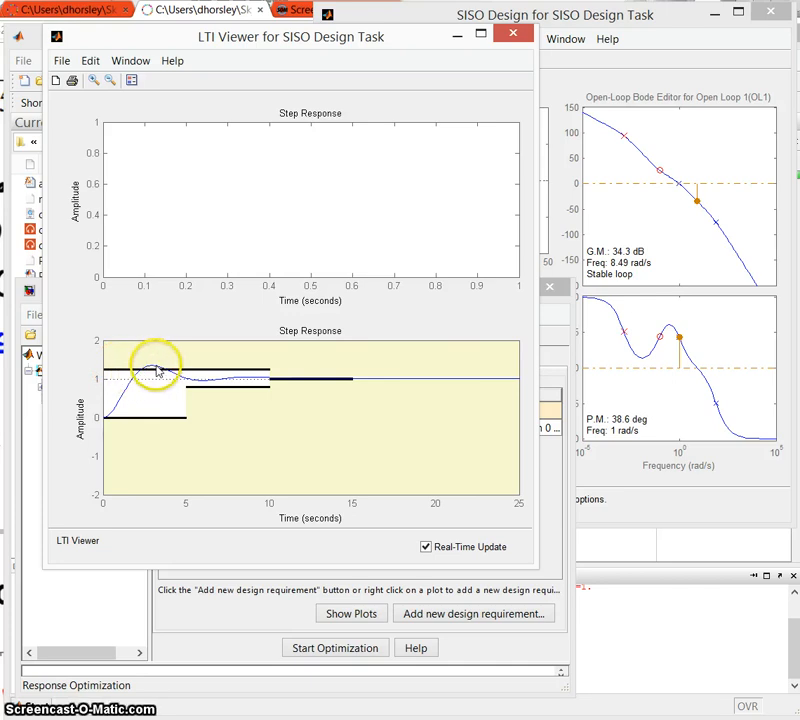
click(237, 616)
click(401, 360)
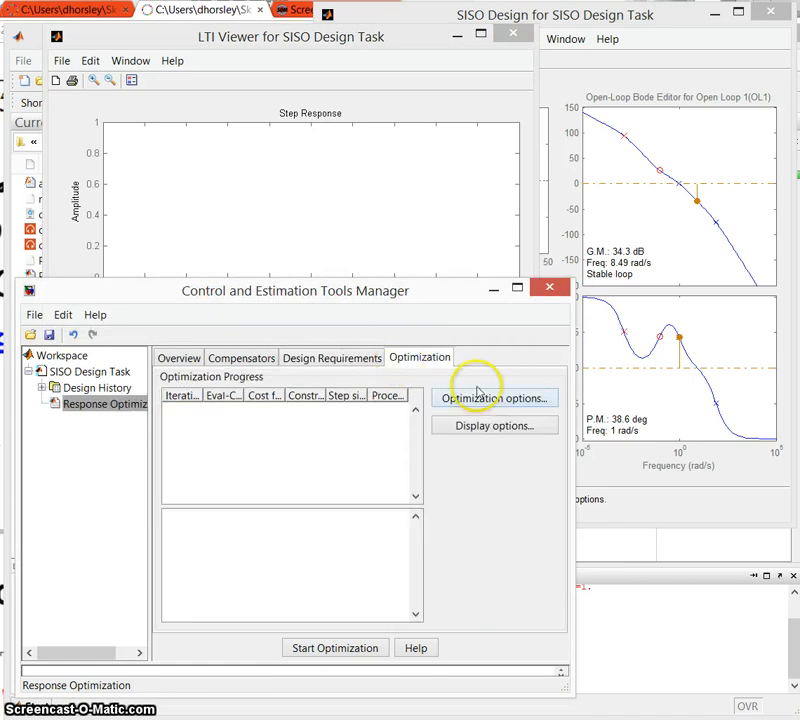
click(336, 652)
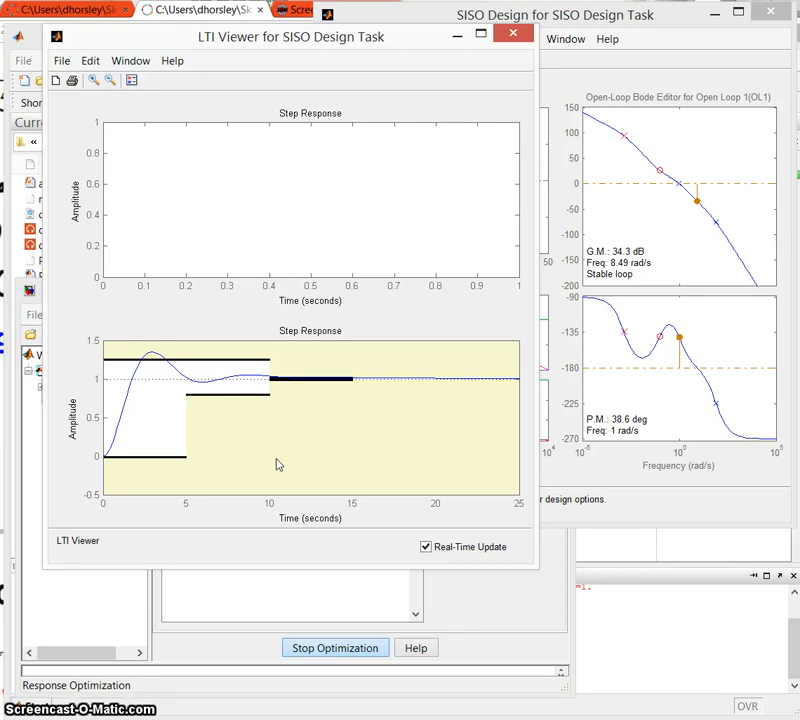
mouse_move(276, 467)
mouse_down()
mouse_move(273, 446)
mouse_move(255, 434)
mouse_move(277, 407)
mouse_up()
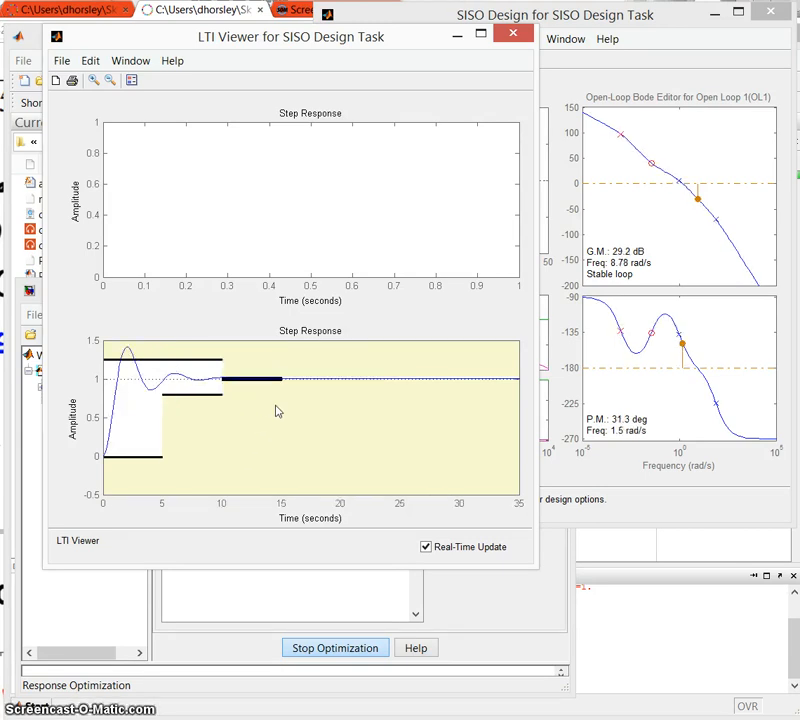
drag(165, 390, 133, 367)
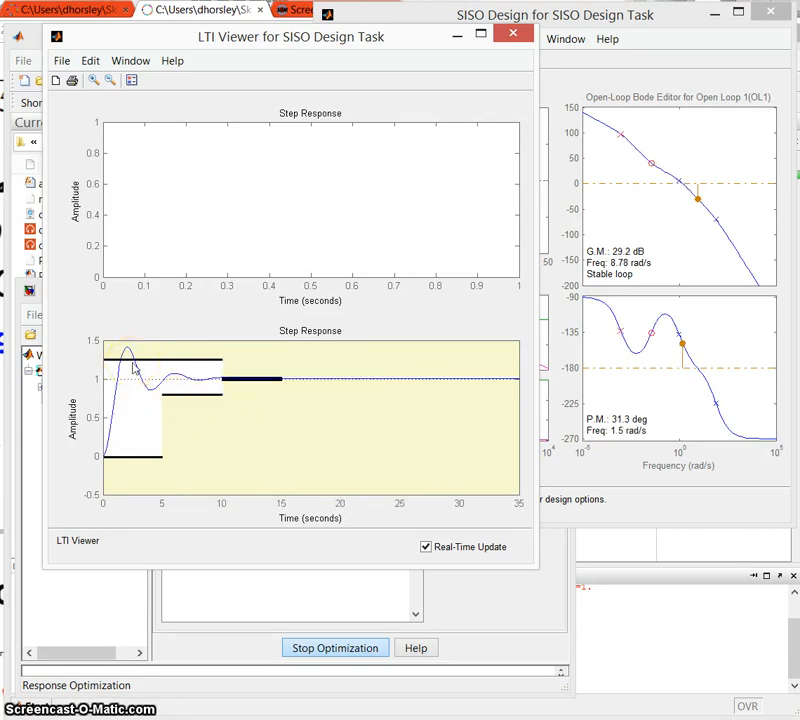
click(139, 371)
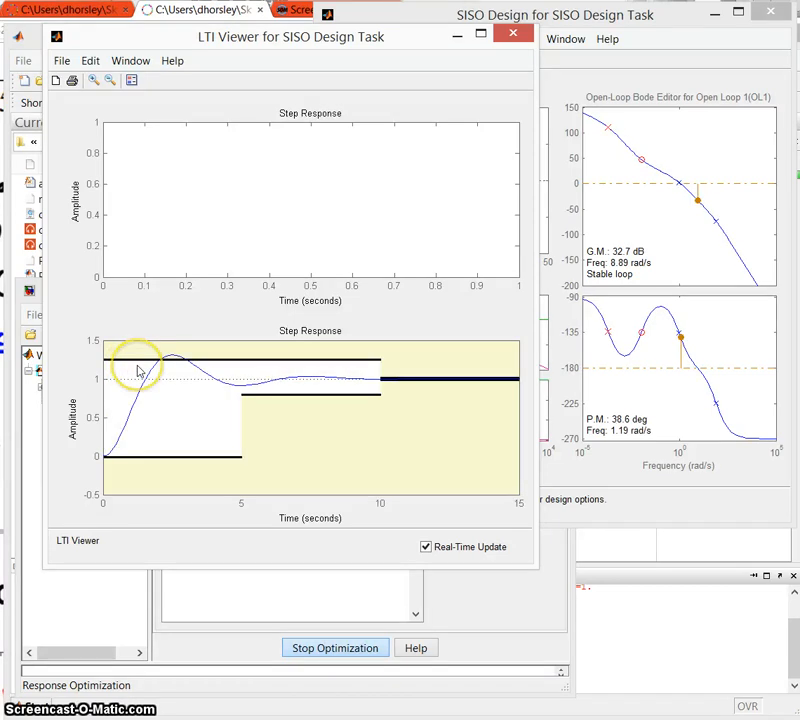
click(171, 370)
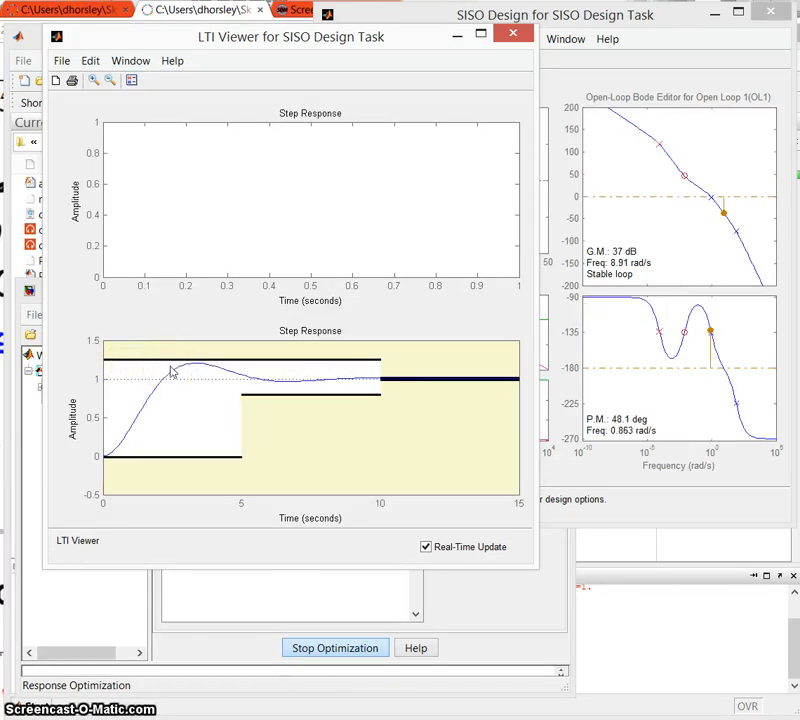
click(202, 373)
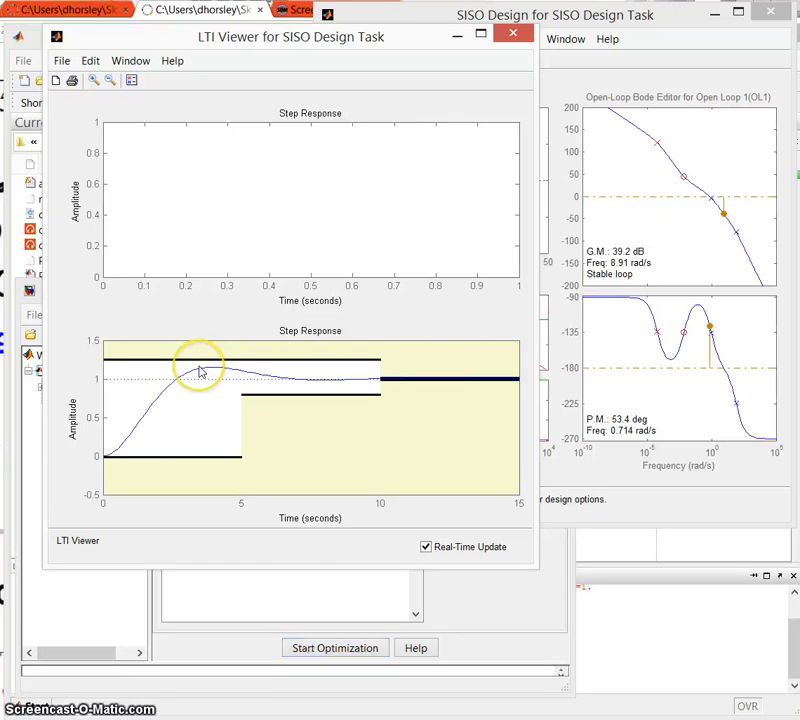
click(203, 375)
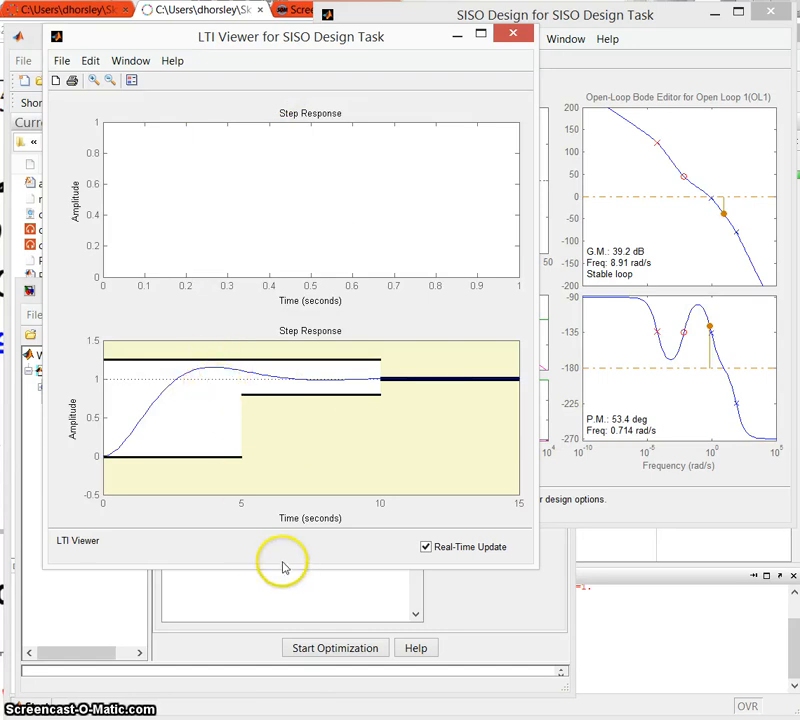
Minimize the LTI Viewer to review the optimization progress and the open-loop Bode plots
click(458, 34)
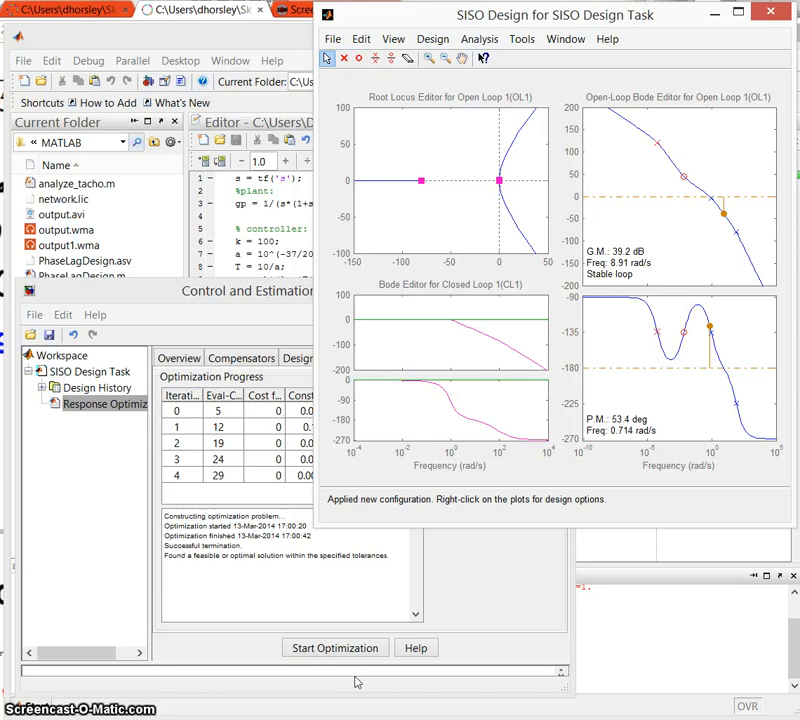
click(290, 719)
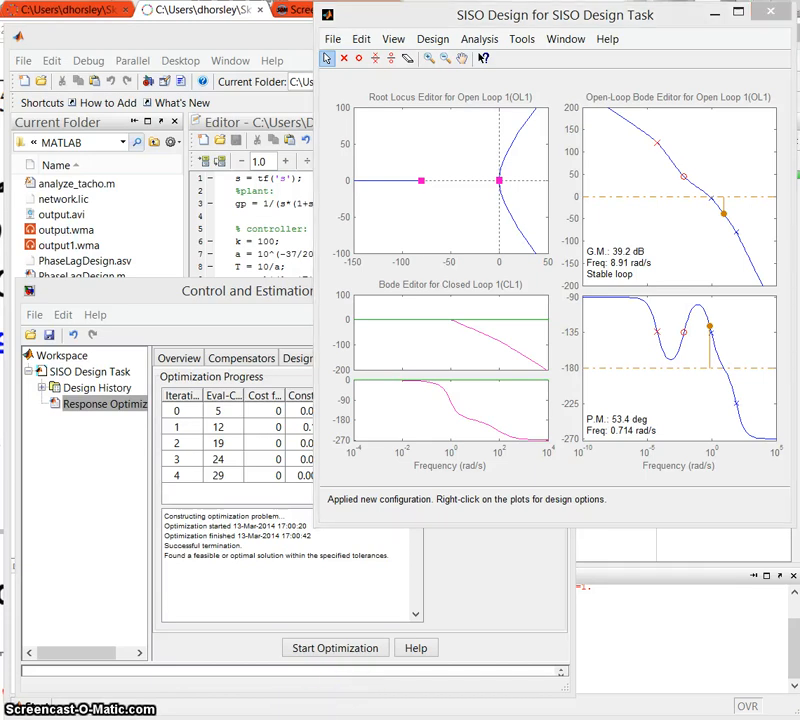